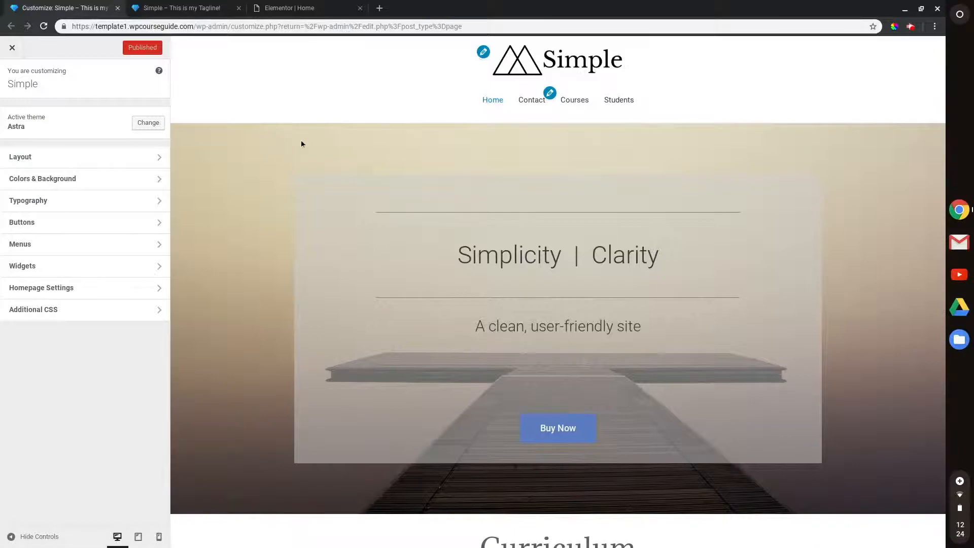
# Open the Primary Header settings within the theme's header layout options
pyautogui.click(148, 158)
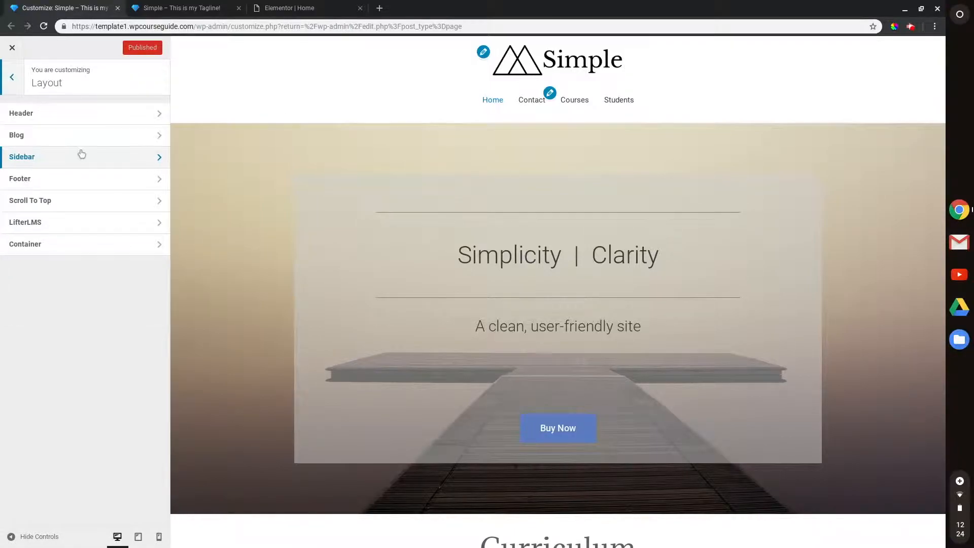
pyautogui.click(31, 120)
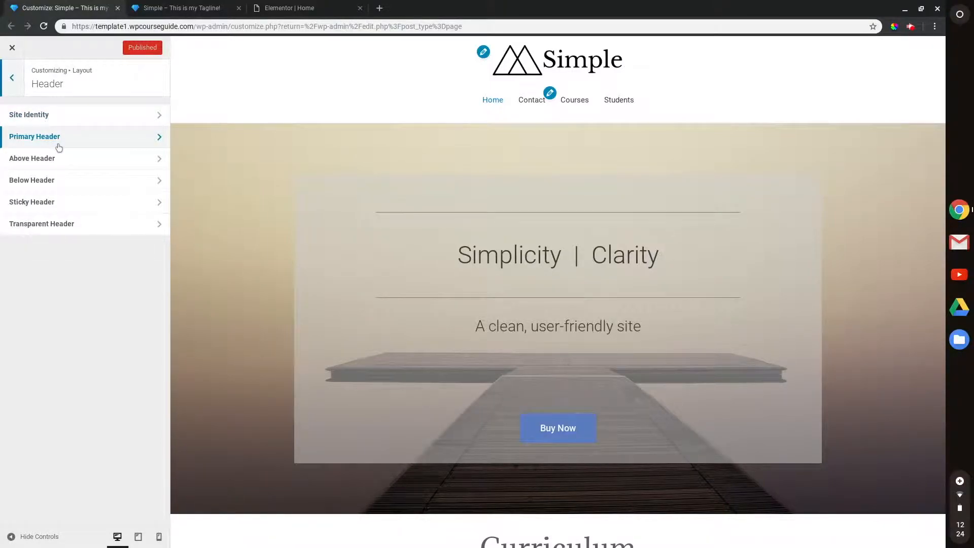
pyautogui.click(58, 147)
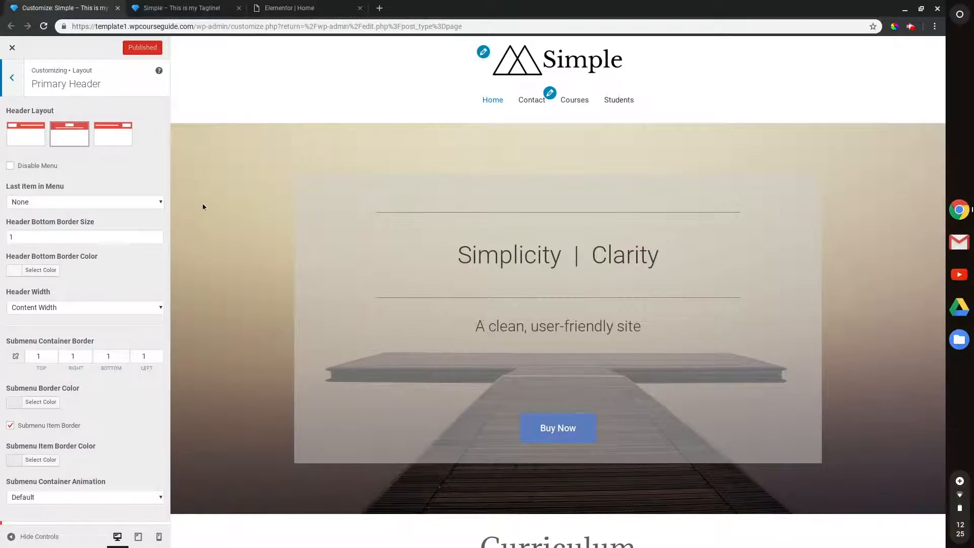
# Try a red #dd3333 header bottom border with a size of 2, and return the size to 1
pyautogui.click(41, 270)
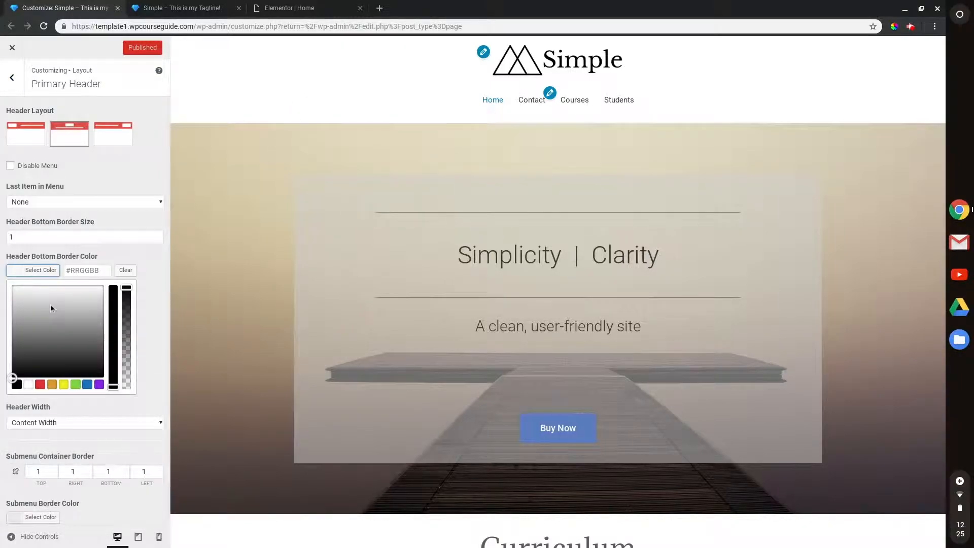
pyautogui.click(40, 384)
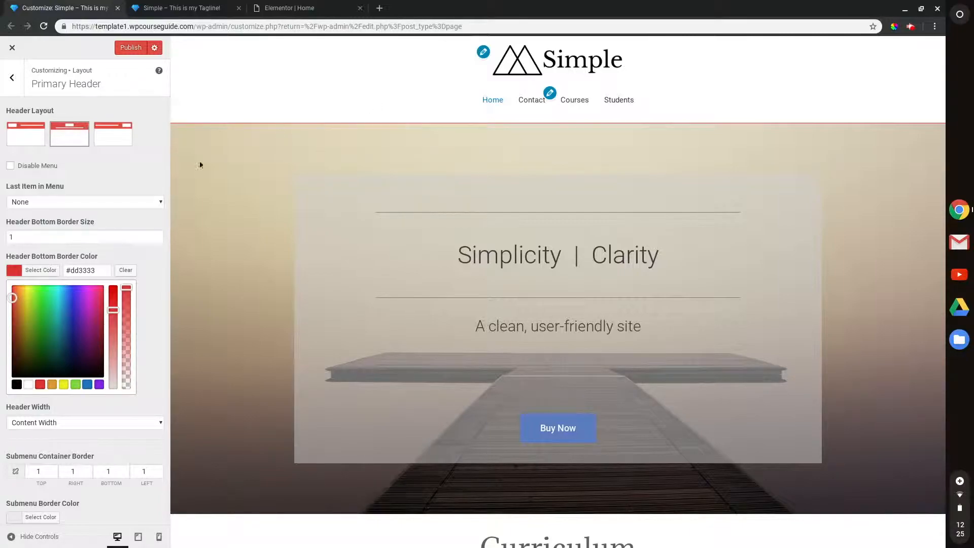
pyautogui.click(158, 236)
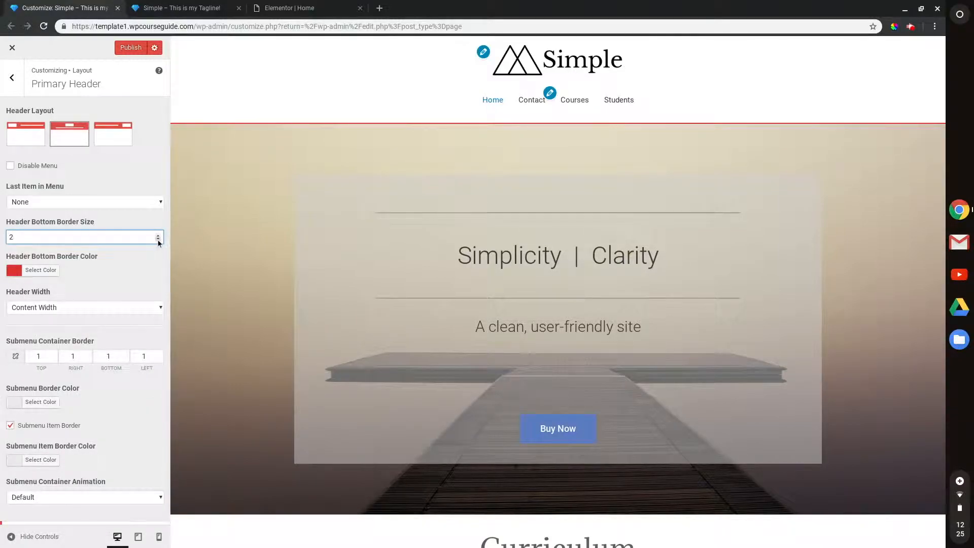
pyautogui.click(158, 242)
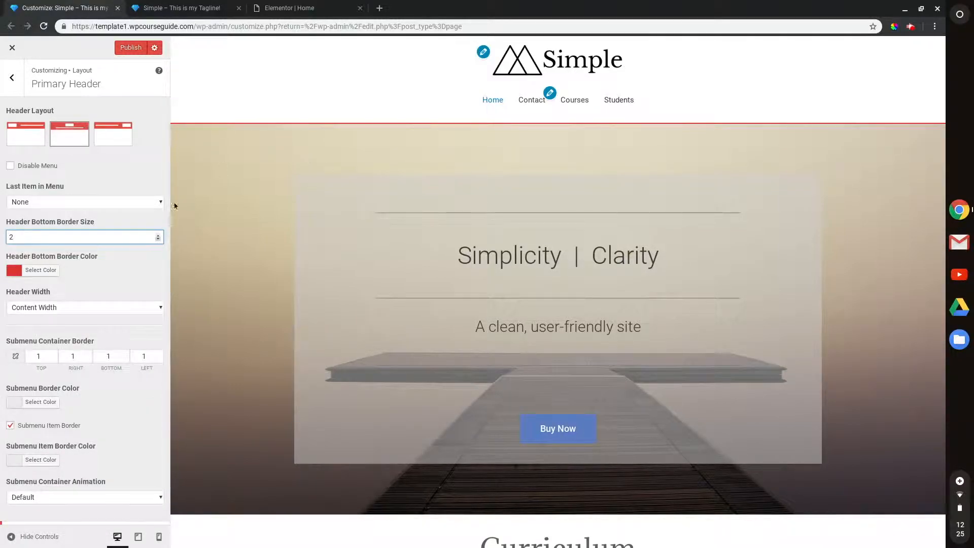
# Change the header bottom border color to grey #c1c1c1
pyautogui.click(41, 270)
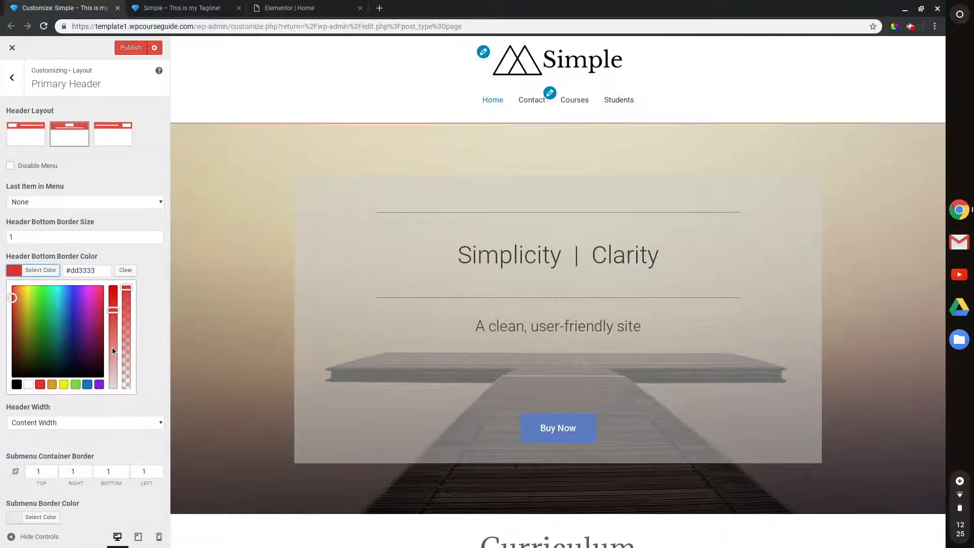
pyautogui.moveTo(114, 345); pyautogui.dragTo(108, 397)
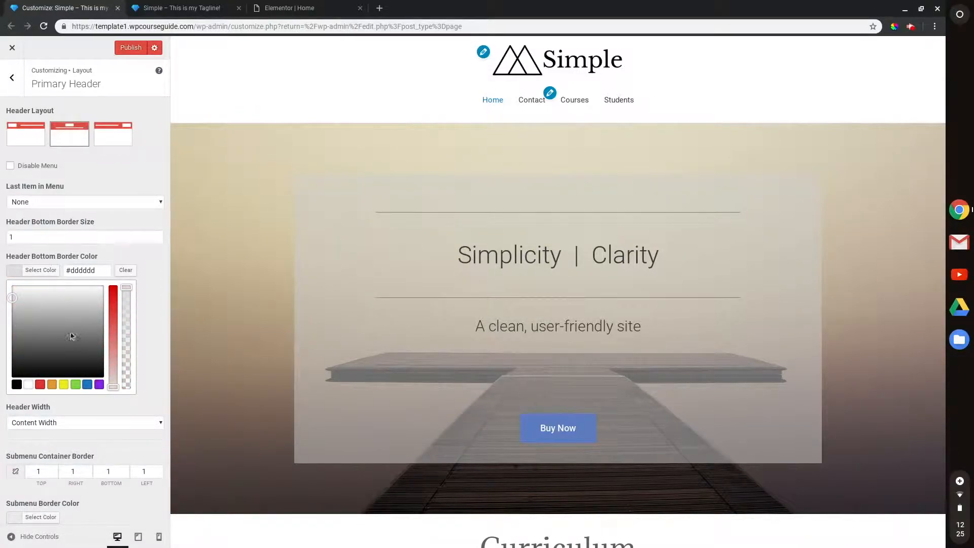
pyautogui.click(13, 298)
pyautogui.moveTo(11, 306); pyautogui.dragTo(9, 308)
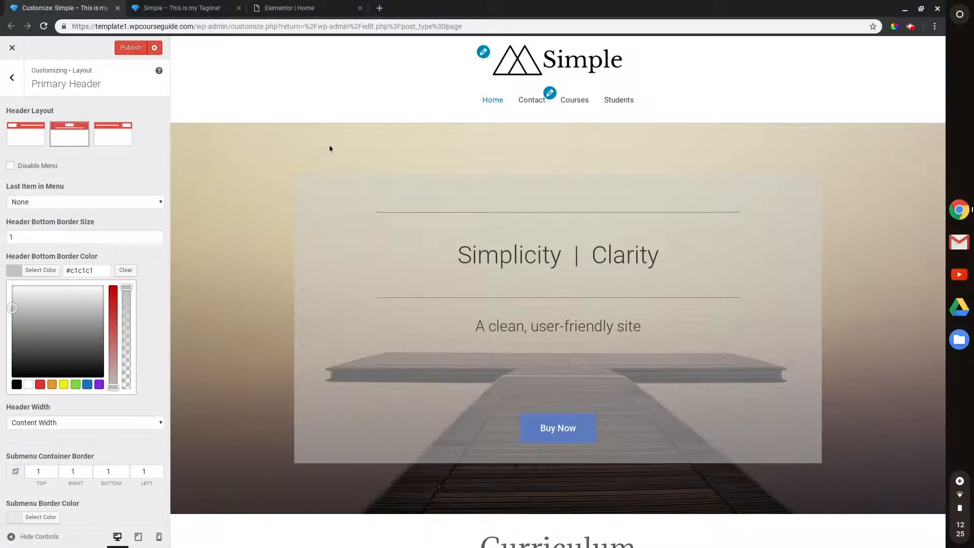
# Examine how the header's bottom border and the hero background look in the homepage preview while scrolling
pyautogui.scroll(-3, 344, 147)
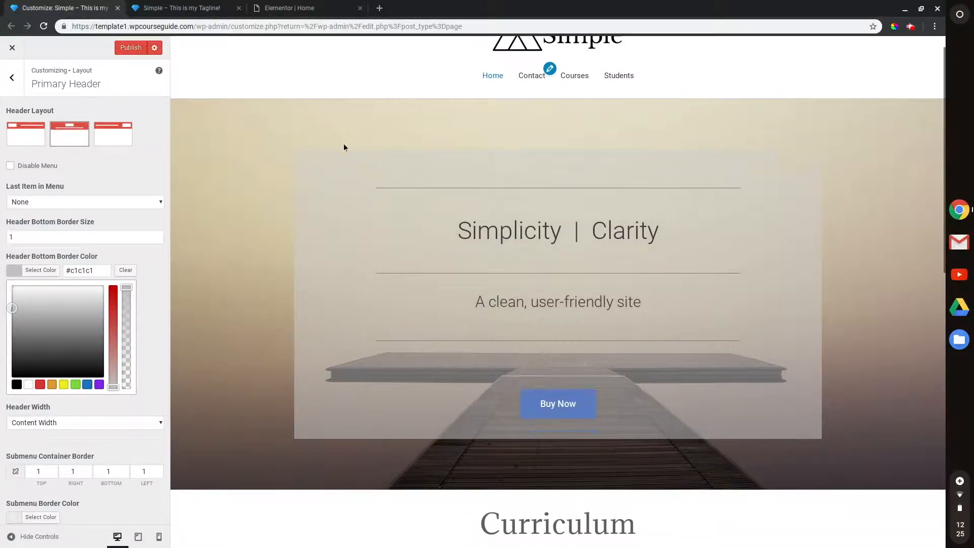
pyautogui.scroll(2, 343, 147)
pyautogui.scroll(-3, 343, 143)
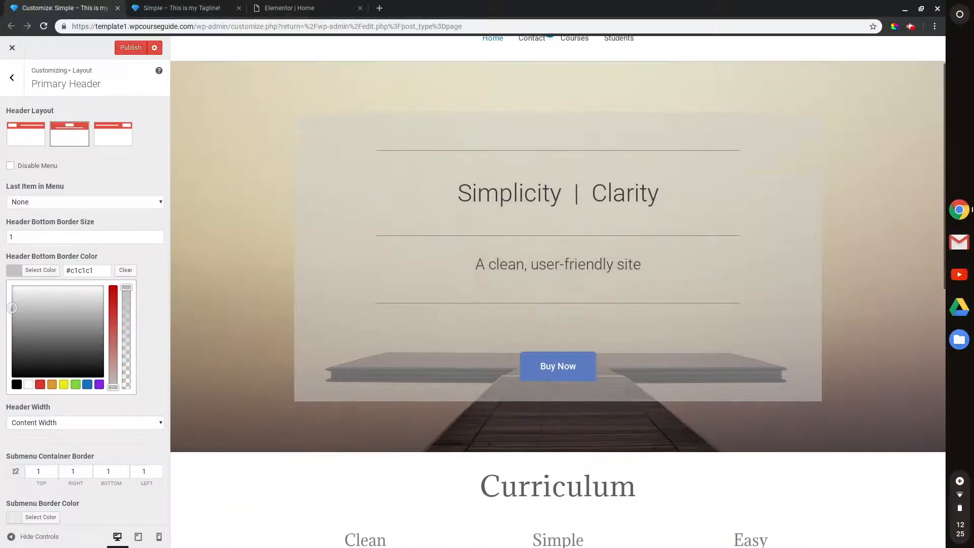
pyautogui.scroll(2, 343, 143)
pyautogui.scroll(1, 403, 92)
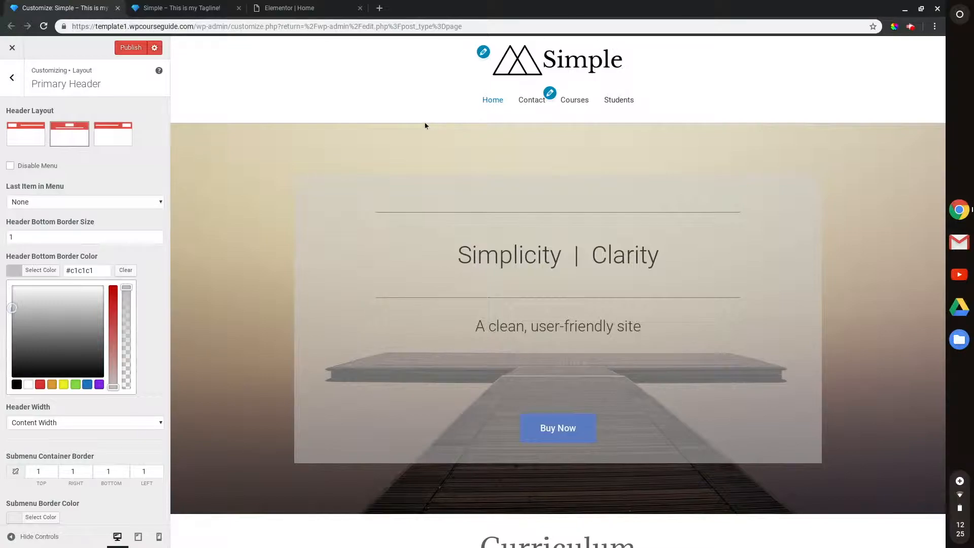
pyautogui.scroll(-2, 444, 155)
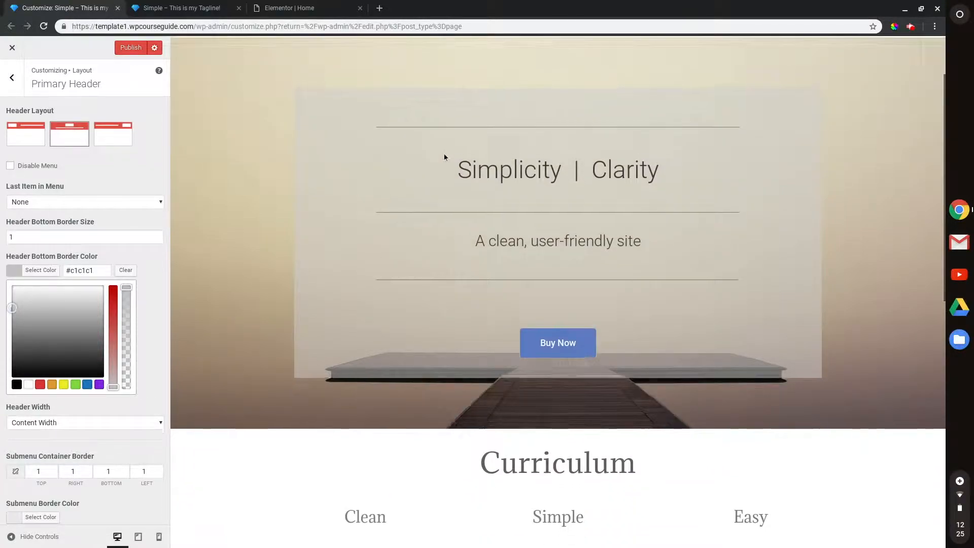
pyautogui.scroll(2, 444, 155)
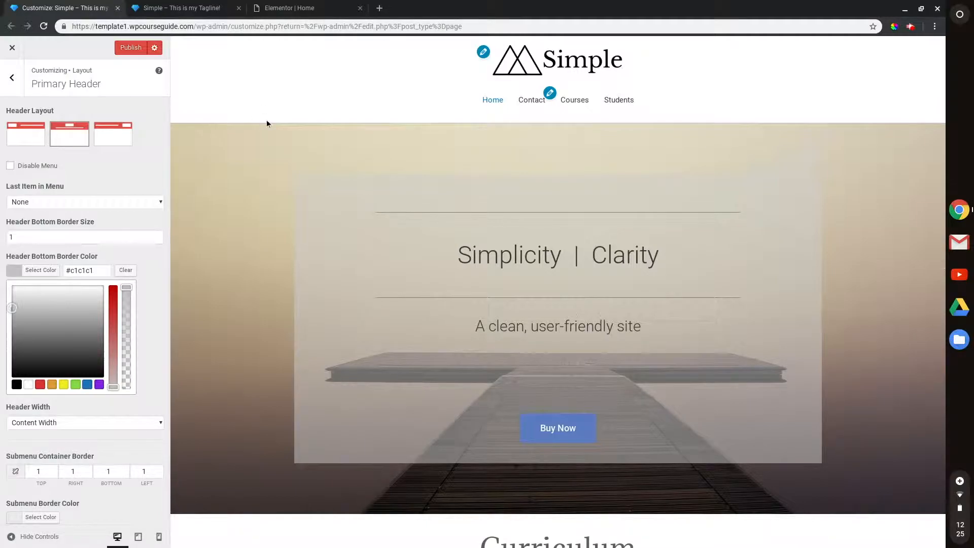
# Switch to the Home page in Elementor and open the hero section's background style settings
pyautogui.click(197, 6)
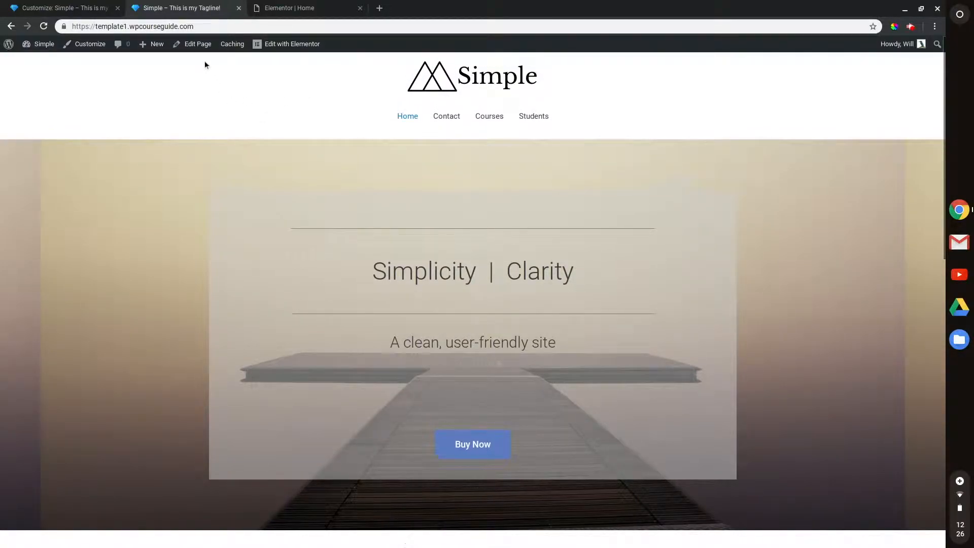
pyautogui.click(195, 46)
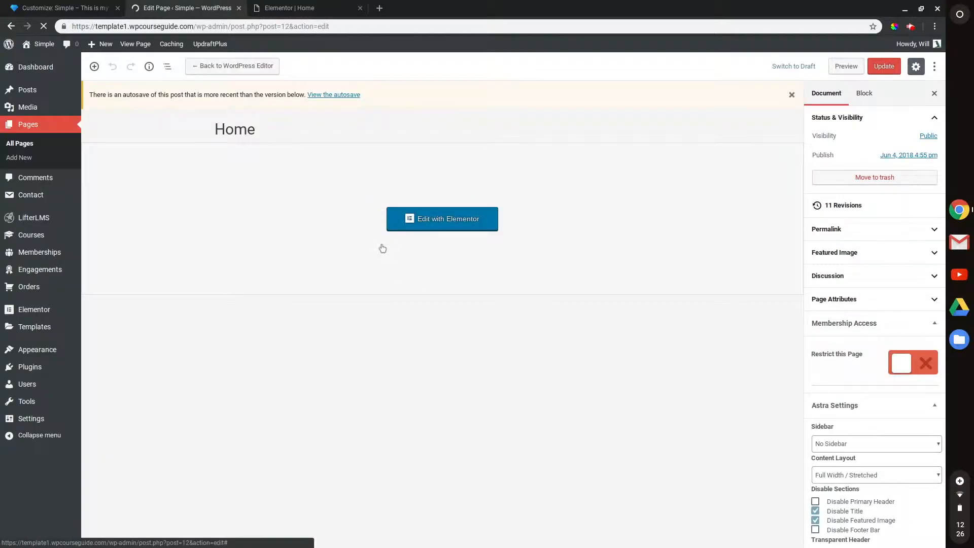
pyautogui.click(272, 4)
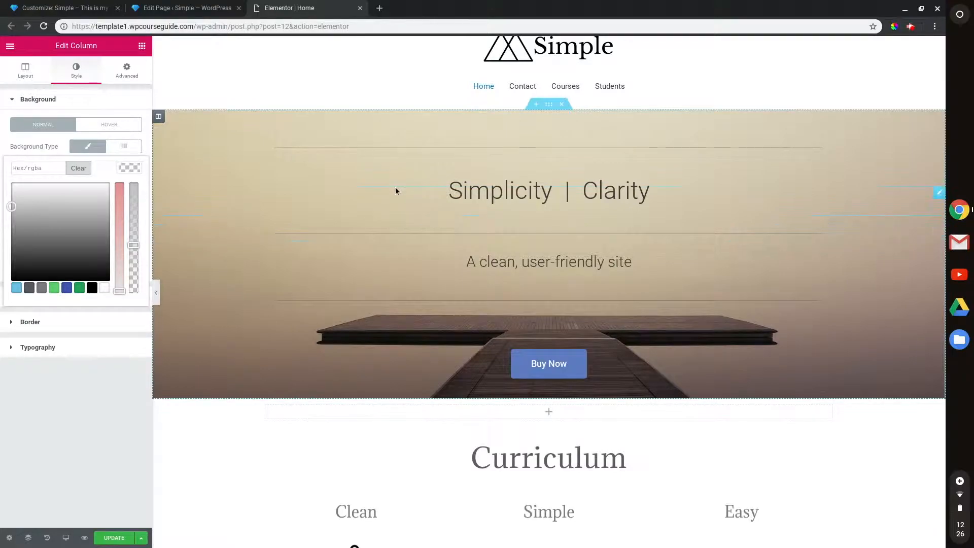
pyautogui.scroll(-1, 395, 188)
pyautogui.scroll(1, 395, 189)
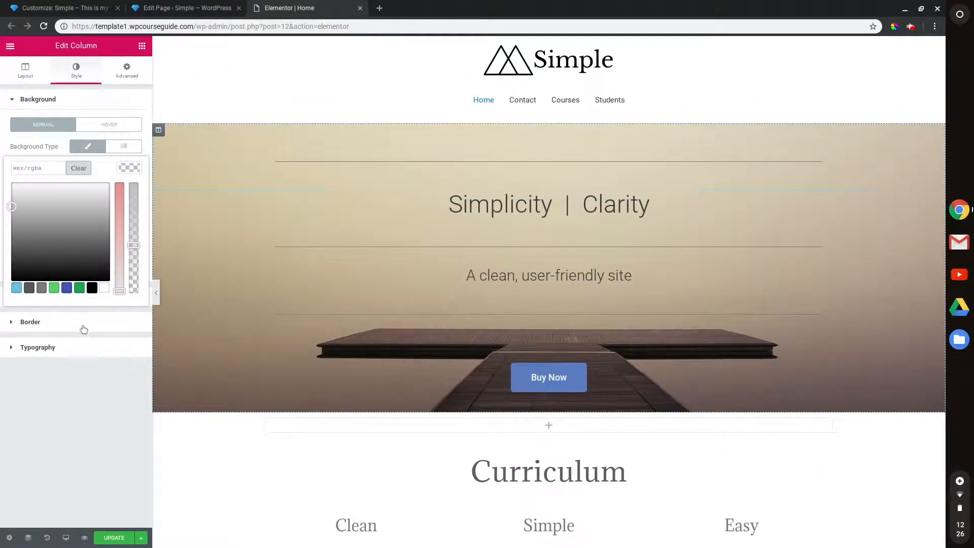
pyautogui.click(80, 397)
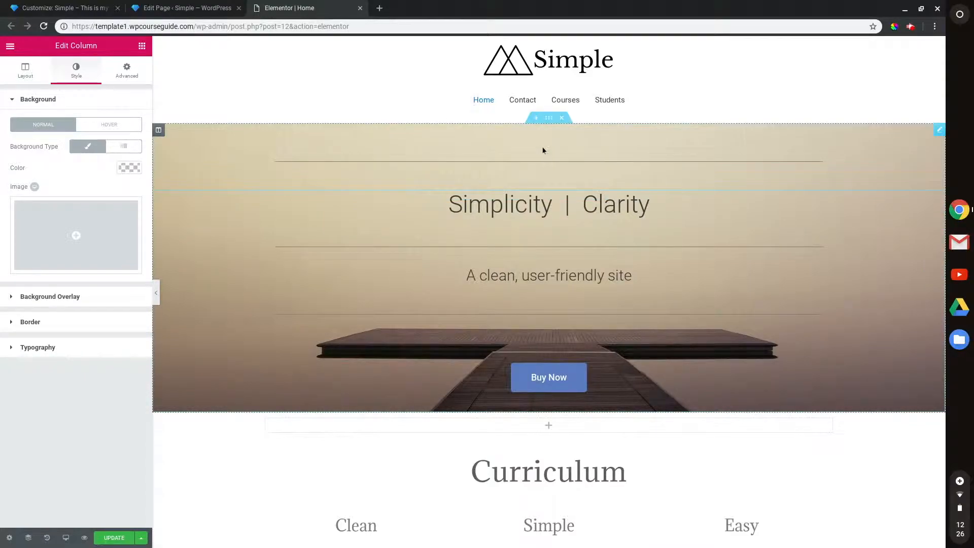
pyautogui.click(549, 117)
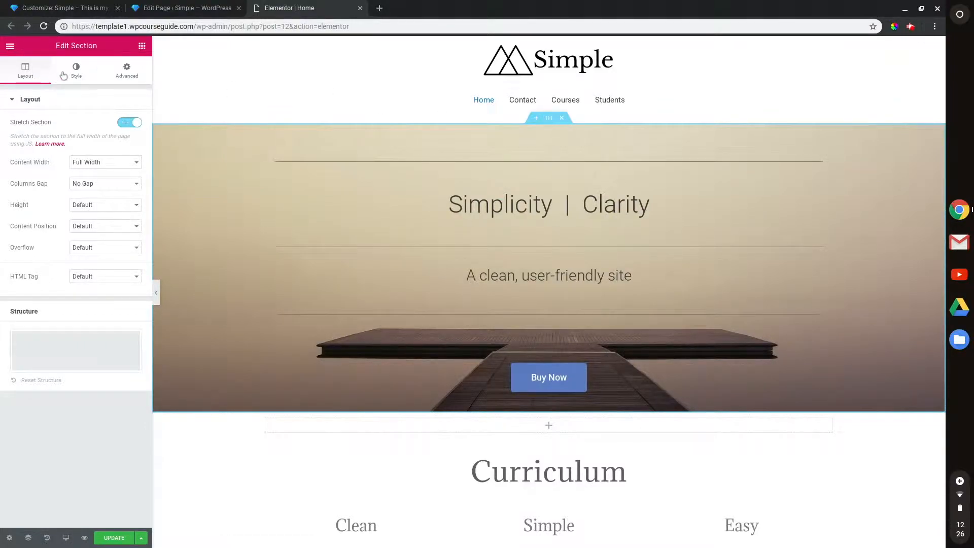
pyautogui.click(66, 75)
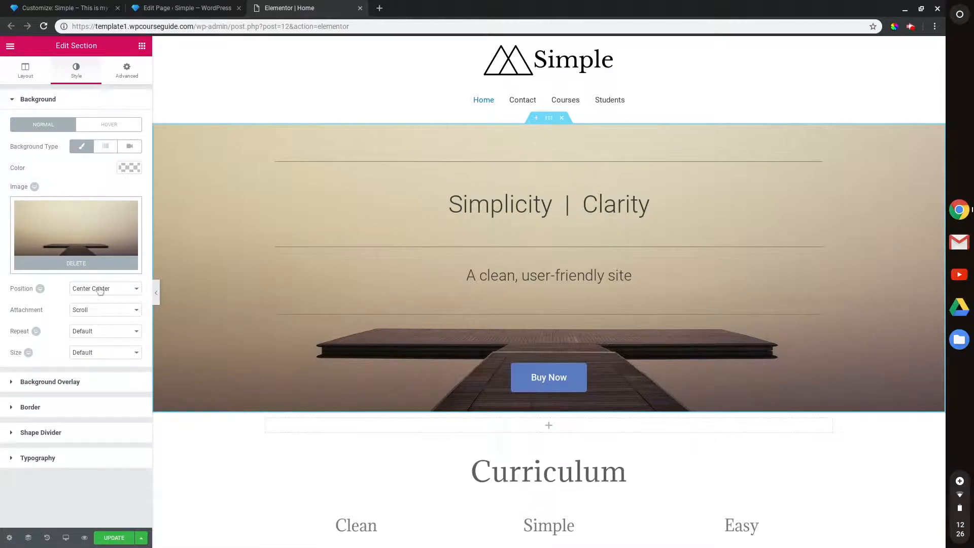
# Try the Fixed attachment on the hero section's background image and check its scrolling effect
pyautogui.click(88, 310)
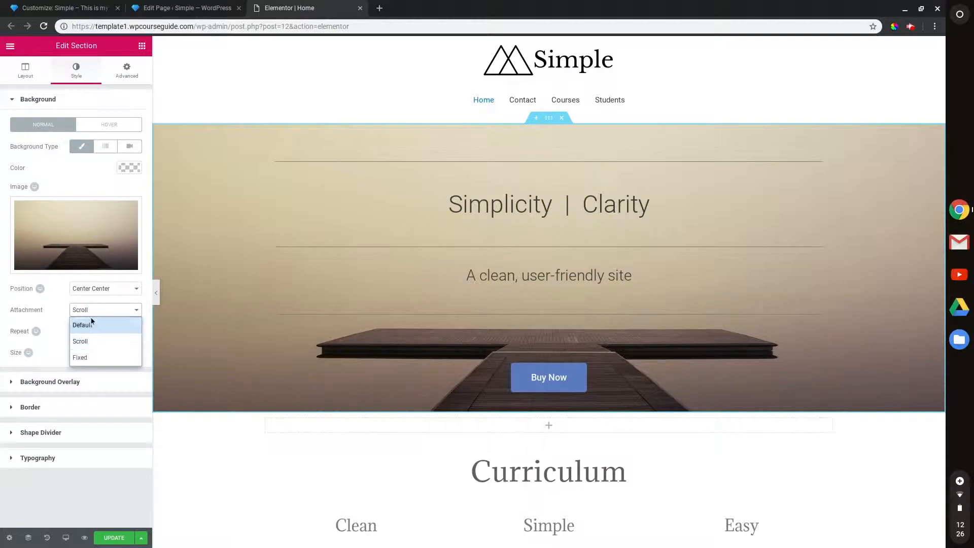
pyautogui.click(93, 358)
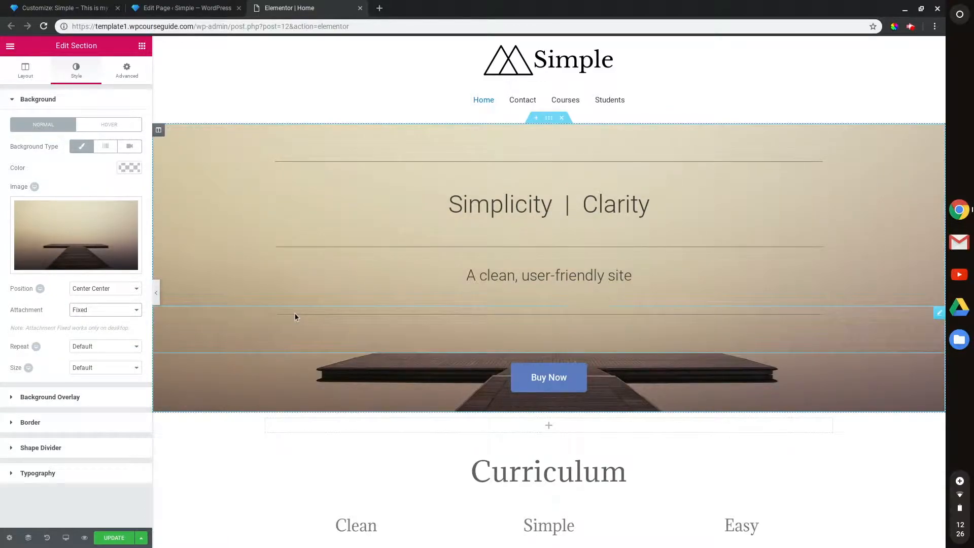
pyautogui.scroll(-1, 296, 317)
pyautogui.scroll(-3, 296, 317)
pyautogui.scroll(4, 296, 317)
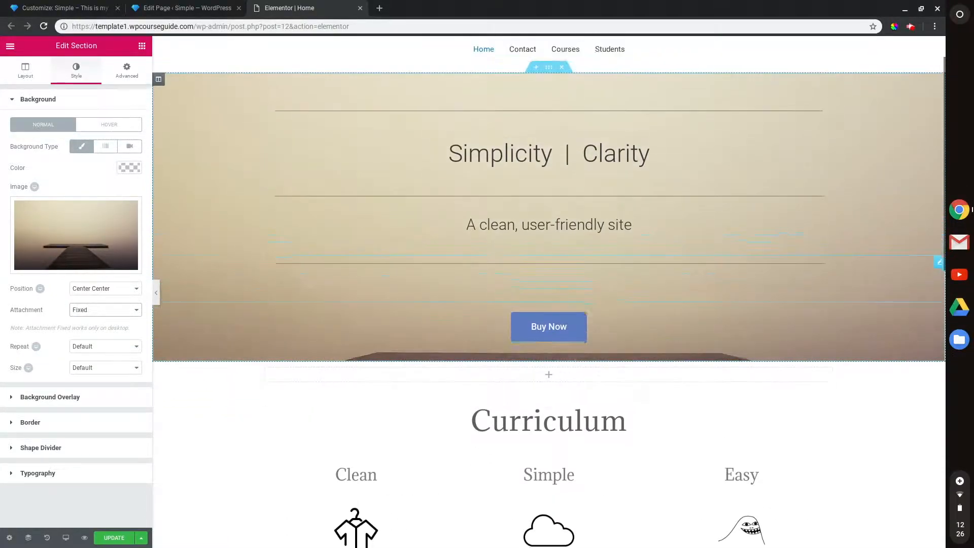
pyautogui.scroll(-1, 548, 330)
pyautogui.scroll(2, 548, 330)
# Switch the hero background image's attachment back to Scroll and compare the scrolling effect
pyautogui.click(100, 310)
pyautogui.click(81, 341)
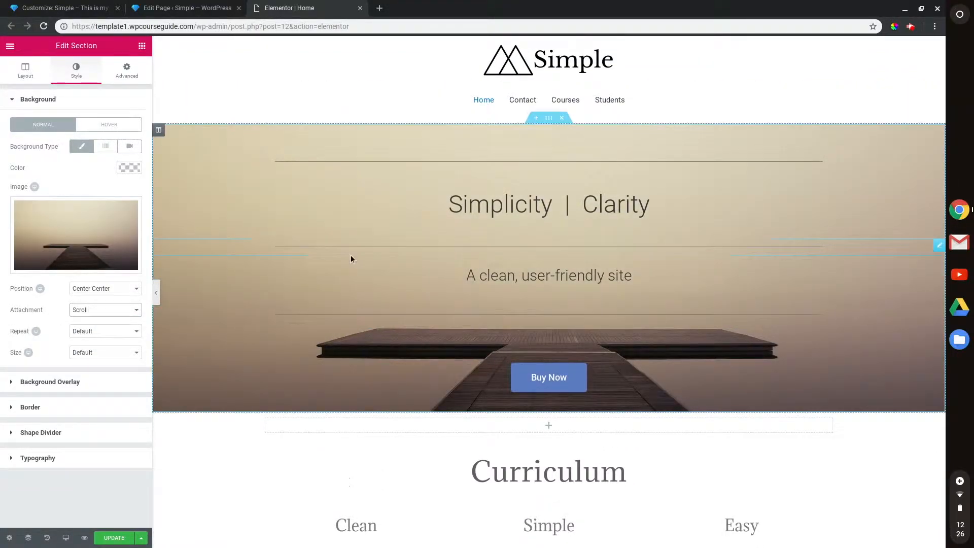
pyautogui.scroll(-2, 351, 255)
pyautogui.scroll(-1, 351, 255)
pyautogui.scroll(3, 351, 254)
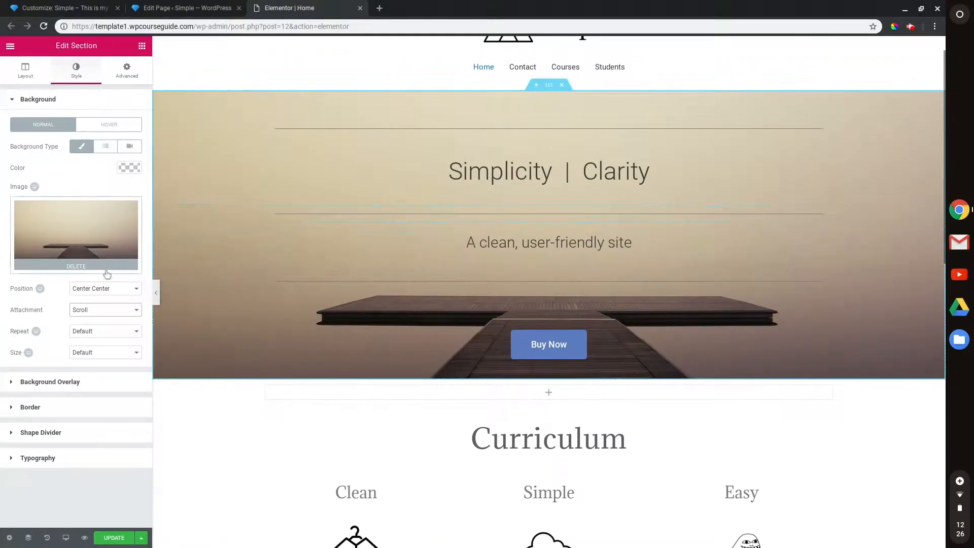
# Set the hero section's background image attachment to Fixed and check the effect while scrolling
pyautogui.click(86, 311)
pyautogui.click(89, 358)
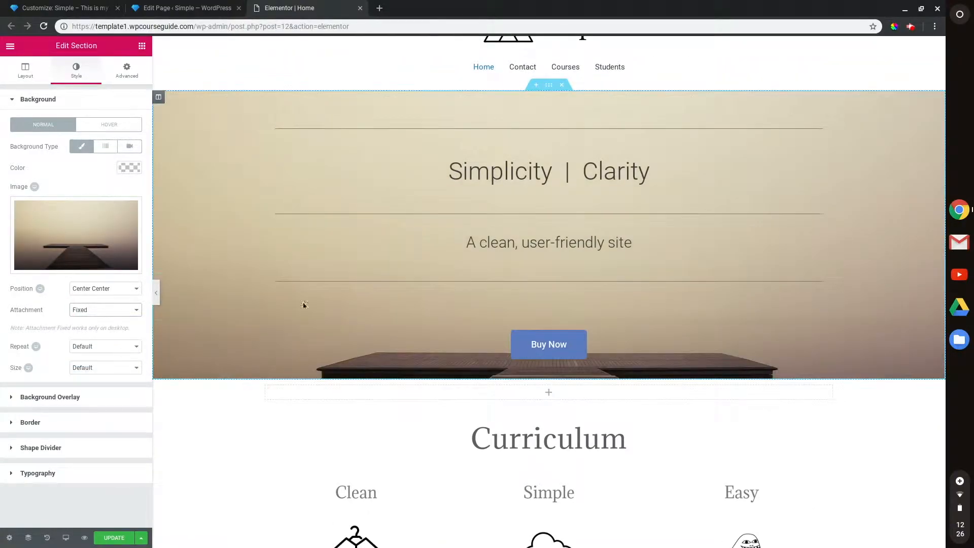
pyautogui.scroll(-3, 310, 303)
pyautogui.scroll(3, 310, 303)
pyautogui.scroll(-1, 310, 303)
pyautogui.scroll(-2, 550, 287)
pyautogui.scroll(3, 550, 287)
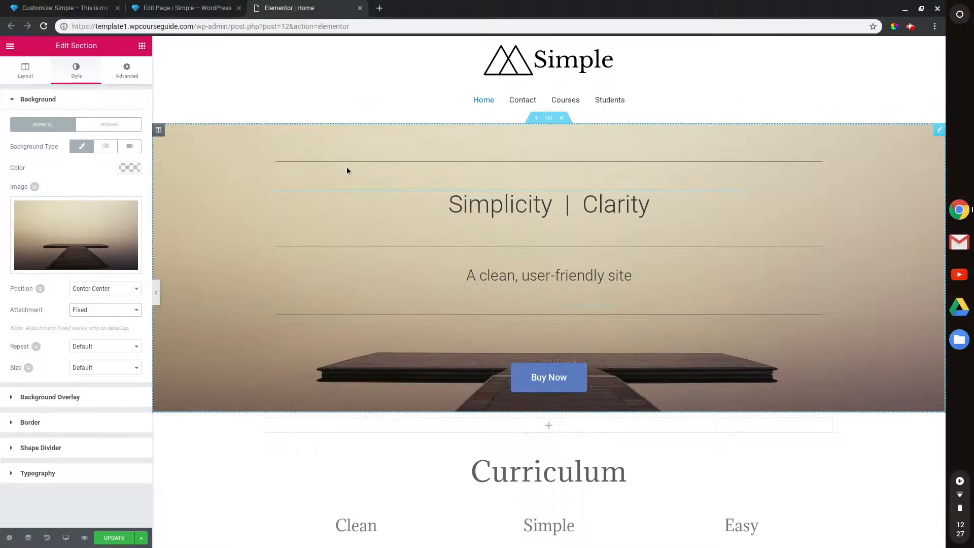
# Switch to the theme customizer and examine how the finished hero section scrolls over its background image
pyautogui.click(61, 4)
pyautogui.scroll(-3, 414, 198)
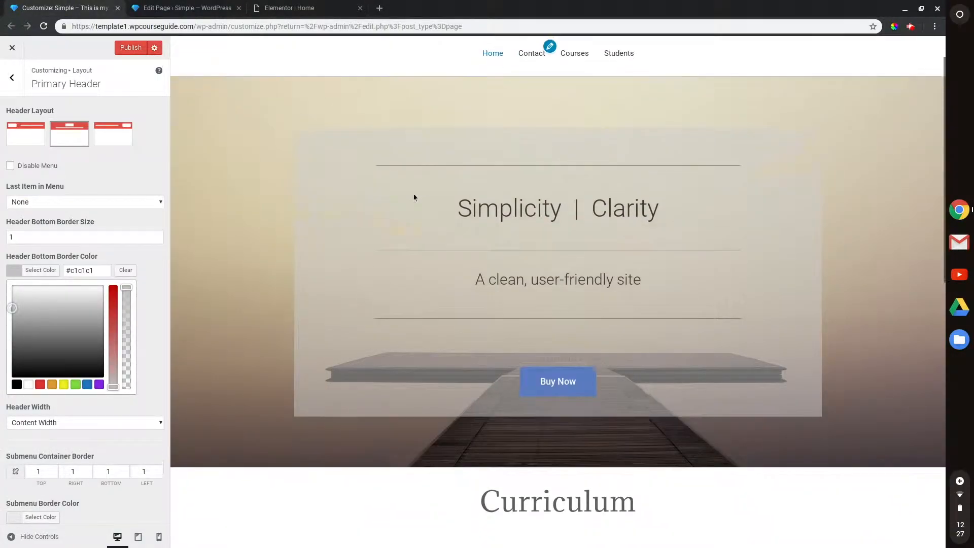
pyautogui.scroll(2, 383, 226)
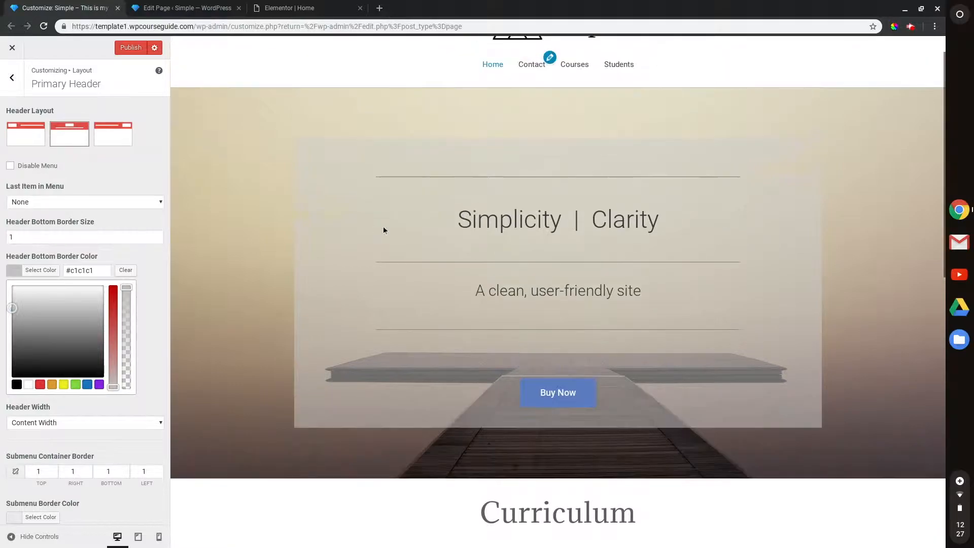
pyautogui.scroll(-3, 383, 226)
pyautogui.scroll(3, 382, 226)
pyautogui.scroll(-1, 356, 182)
pyautogui.scroll(3, 335, 153)
pyautogui.scroll(-1, 327, 141)
pyautogui.scroll(1, 327, 141)
# Return to the Elementor editor and set the hero section's content width to Boxed
pyautogui.click(313, 7)
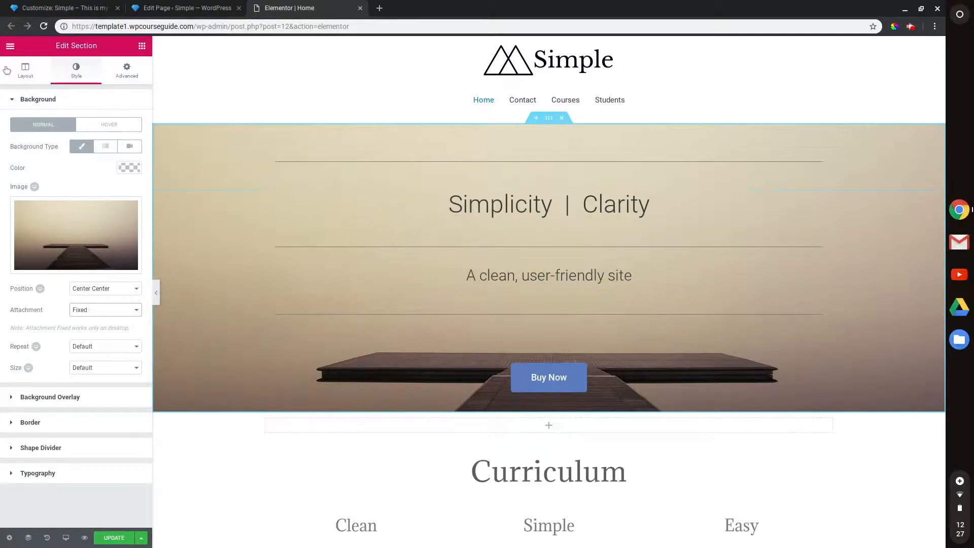
pyautogui.click(22, 72)
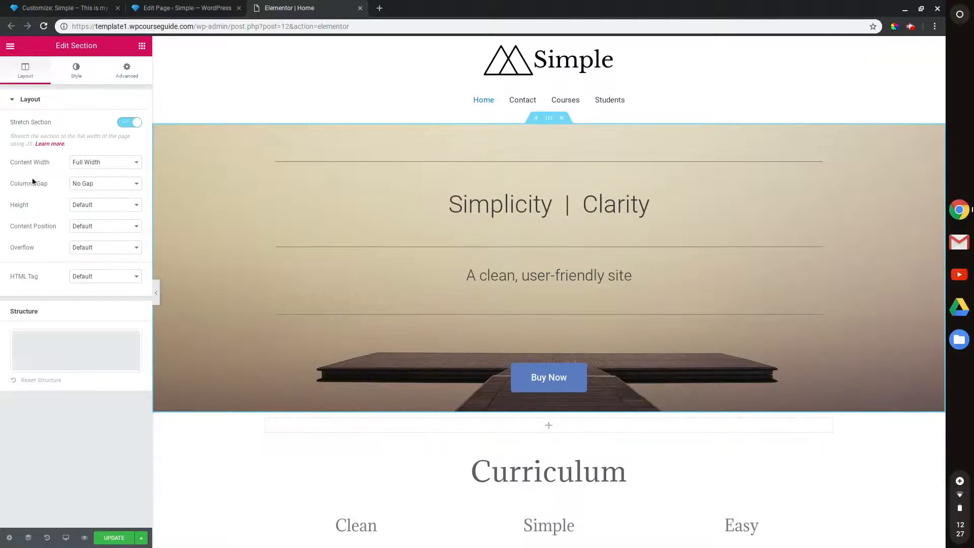
pyautogui.click(79, 167)
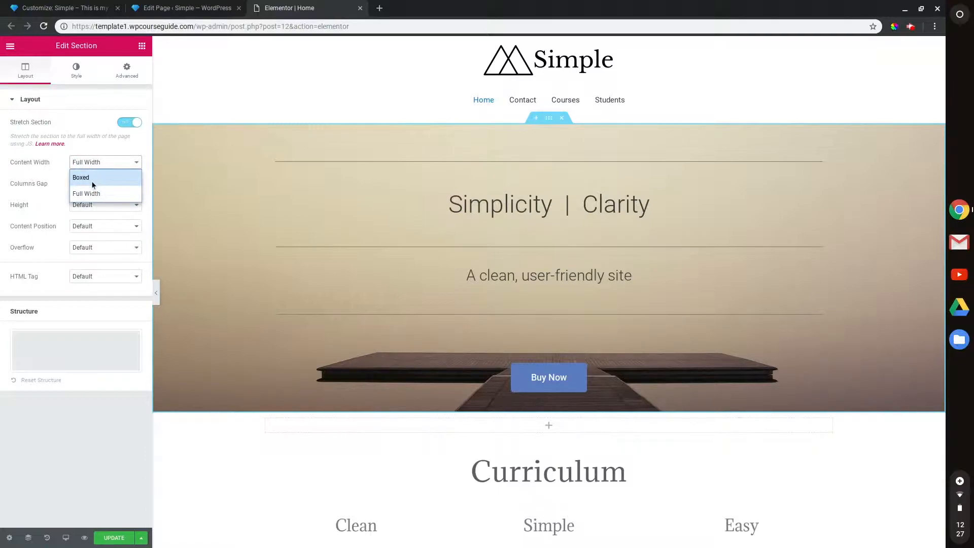
pyautogui.click(91, 178)
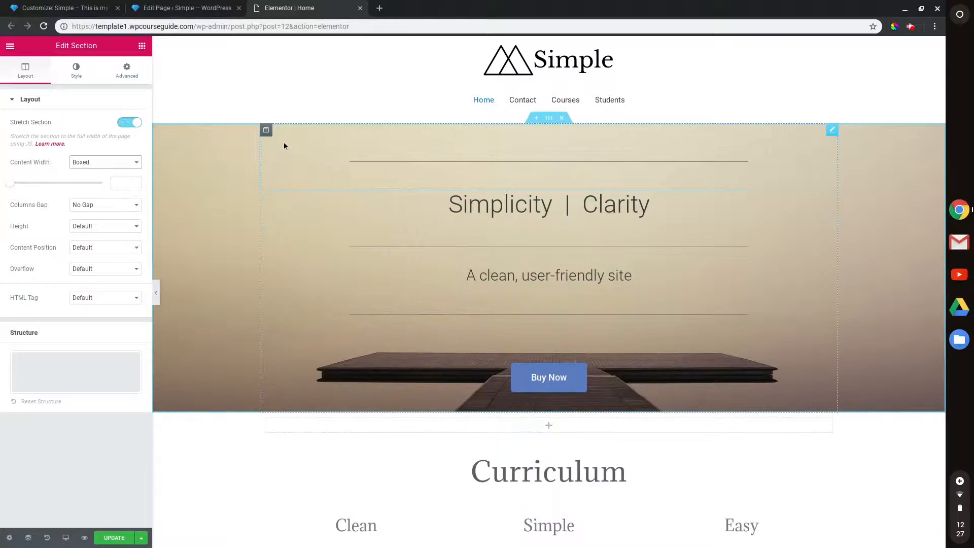
# Give the hero section's column a semi-transparent grey background colour, rgba 114,114,114 with reduced opacity, and check it while scrolling
pyautogui.click(266, 131)
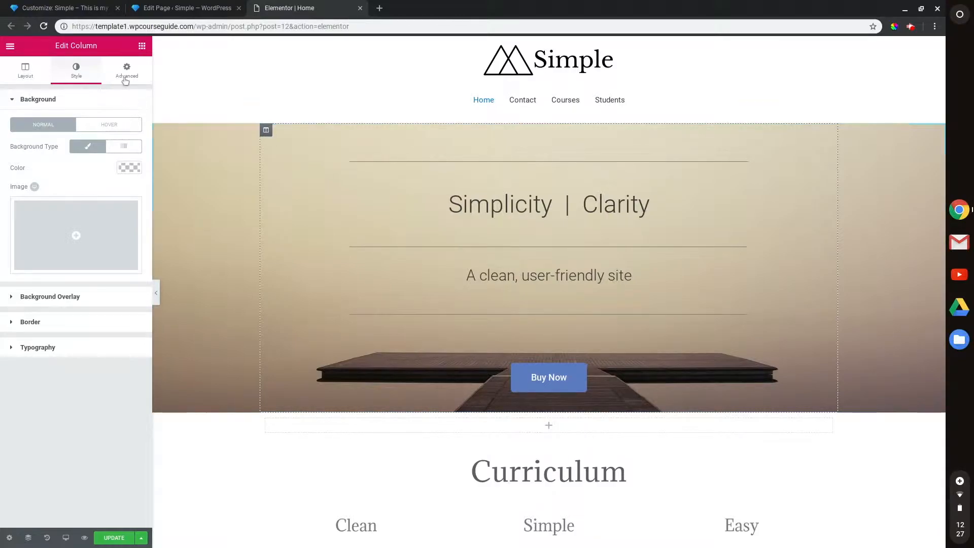
pyautogui.click(127, 168)
pyautogui.moveTo(54, 255); pyautogui.dragTo(3, 238)
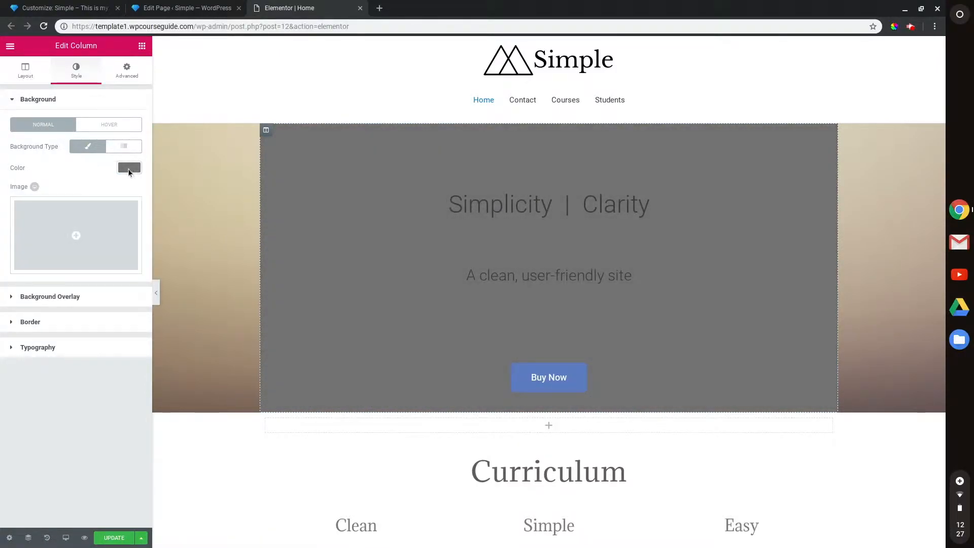
pyautogui.click(129, 169)
pyautogui.click(134, 191)
pyautogui.moveTo(135, 197); pyautogui.dragTo(124, 269)
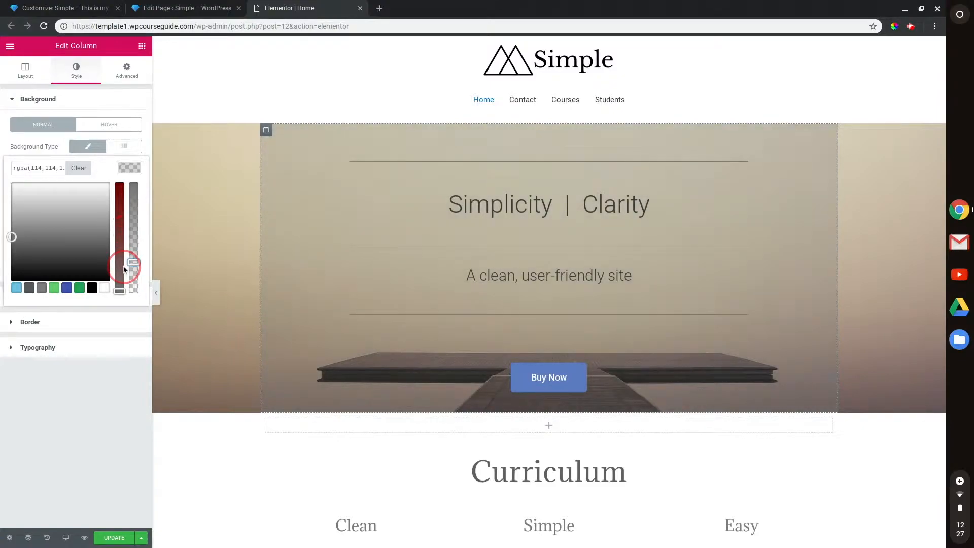
pyautogui.scroll(-2, 355, 200)
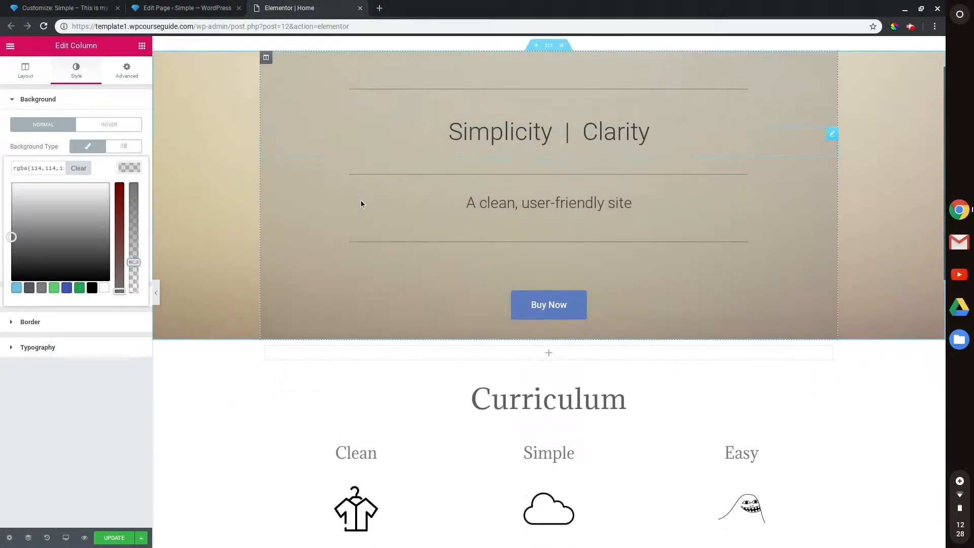
pyautogui.scroll(2, 361, 203)
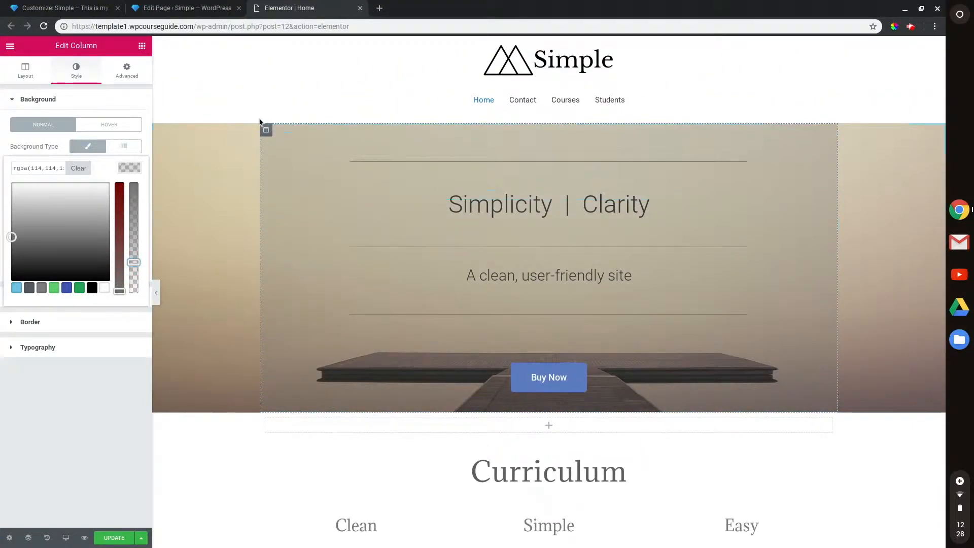
# Compare the column's overlay with the finished hero section in the theme customizer, and return to the Elementor editor
pyautogui.click(65, 8)
pyautogui.scroll(-1, 476, 191)
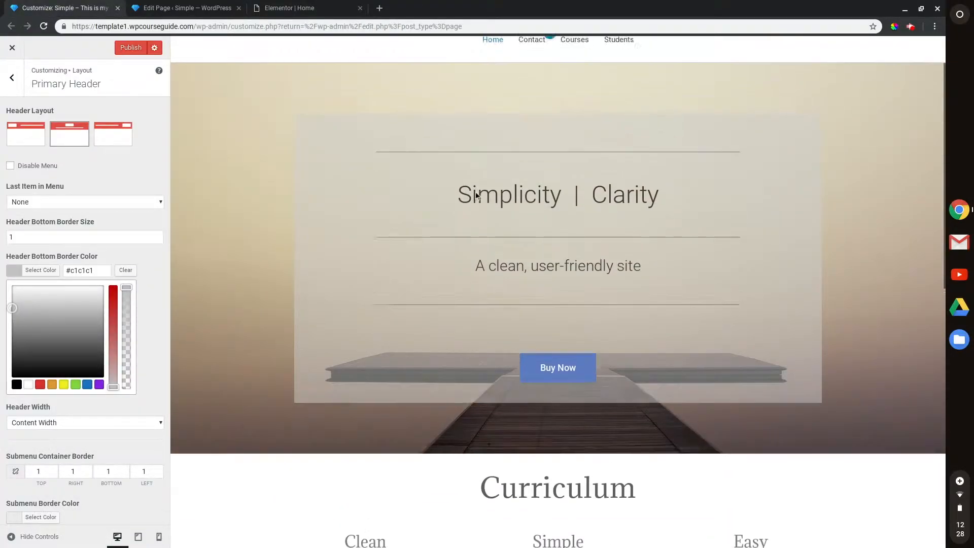
pyautogui.scroll(1, 476, 192)
pyautogui.click(272, 6)
pyautogui.scroll(-1, 502, 224)
pyautogui.scroll(1, 502, 227)
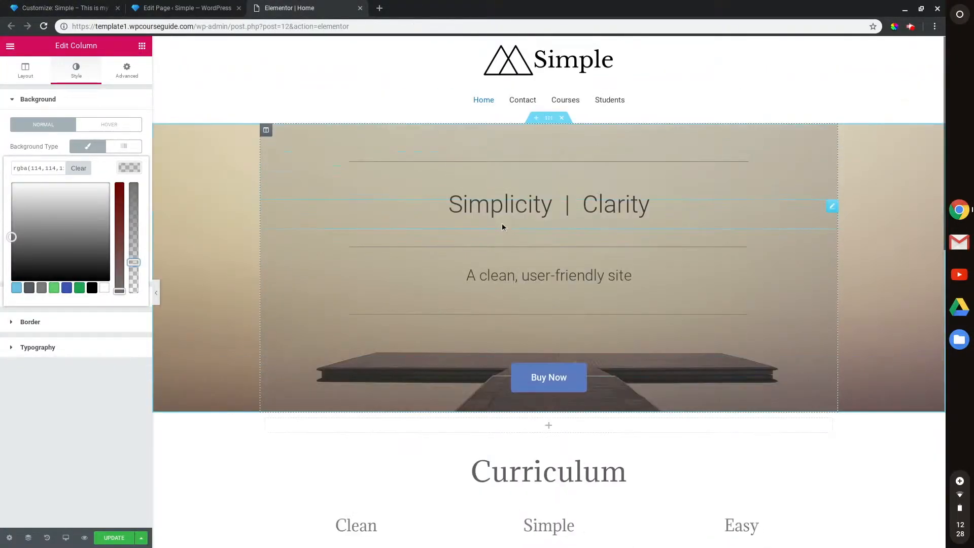
# Unlink the hero column's margin values and set its left and right margins to 100 px
pyautogui.click(267, 131)
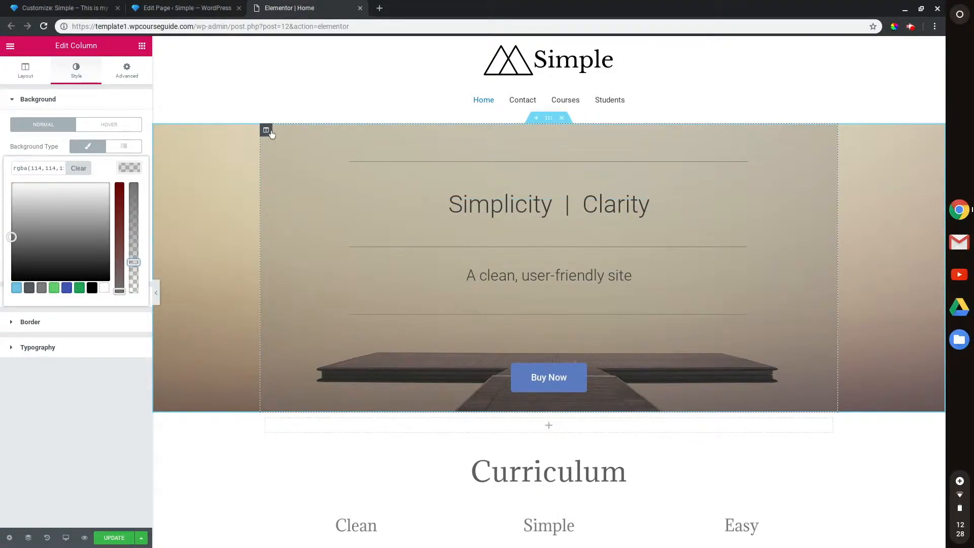
pyautogui.click(123, 71)
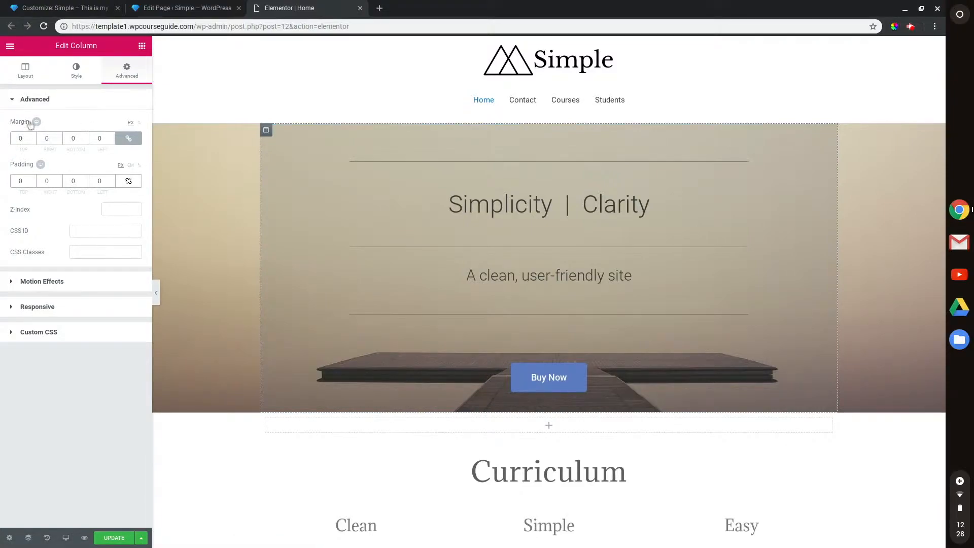
pyautogui.click(129, 139)
pyautogui.click(98, 141)
pyautogui.write('100')
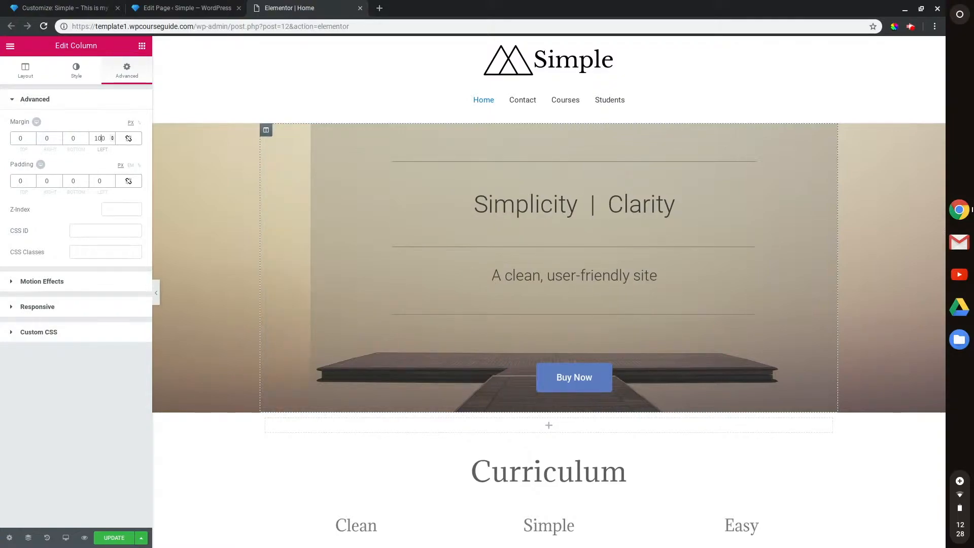
pyautogui.click(46, 138)
pyautogui.write('100')
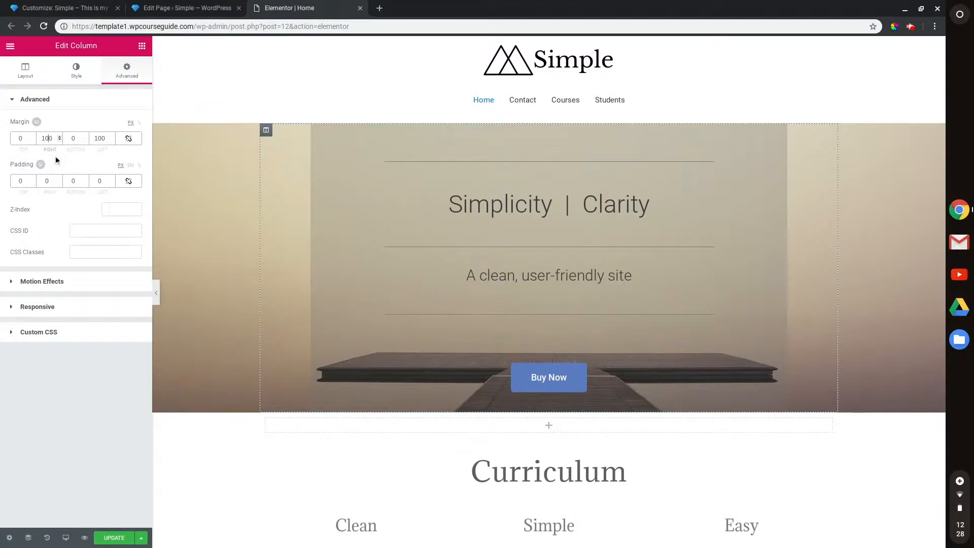
# Set the hero column's bottom and top margins to 50 px
pyautogui.click(70, 140)
pyautogui.write('5')
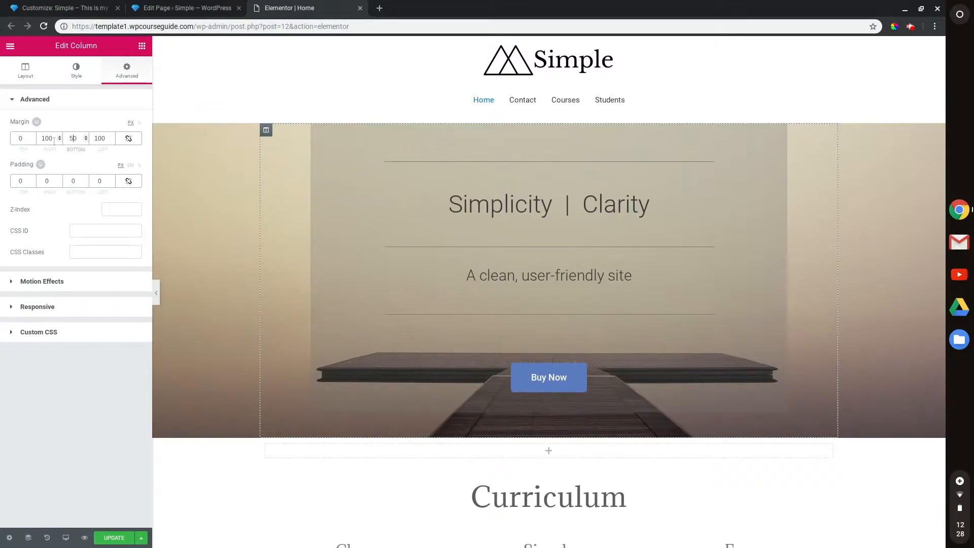
pyautogui.click(17, 138)
pyautogui.write('5')
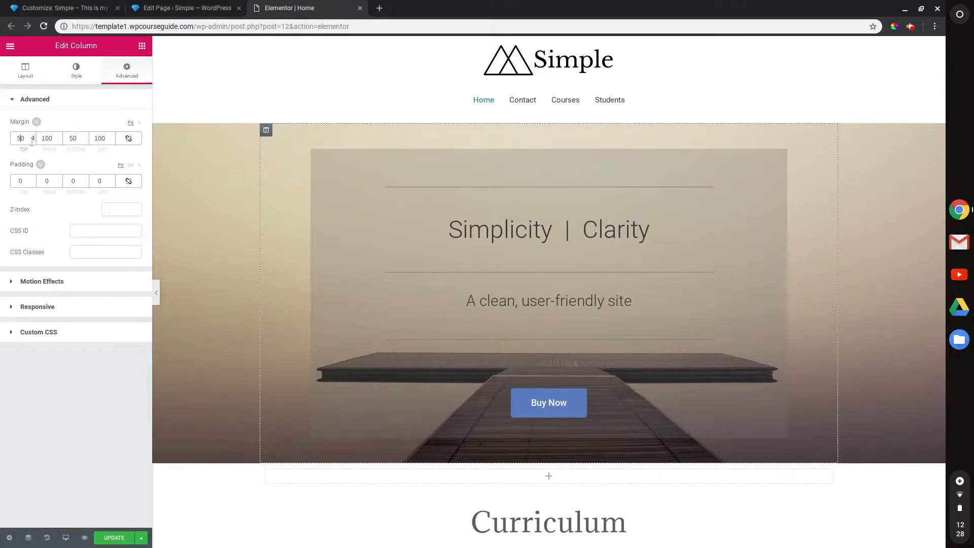
# Examine how the inset grey hero box moves over the fixed background image while scrolling
pyautogui.scroll(-2, 311, 238)
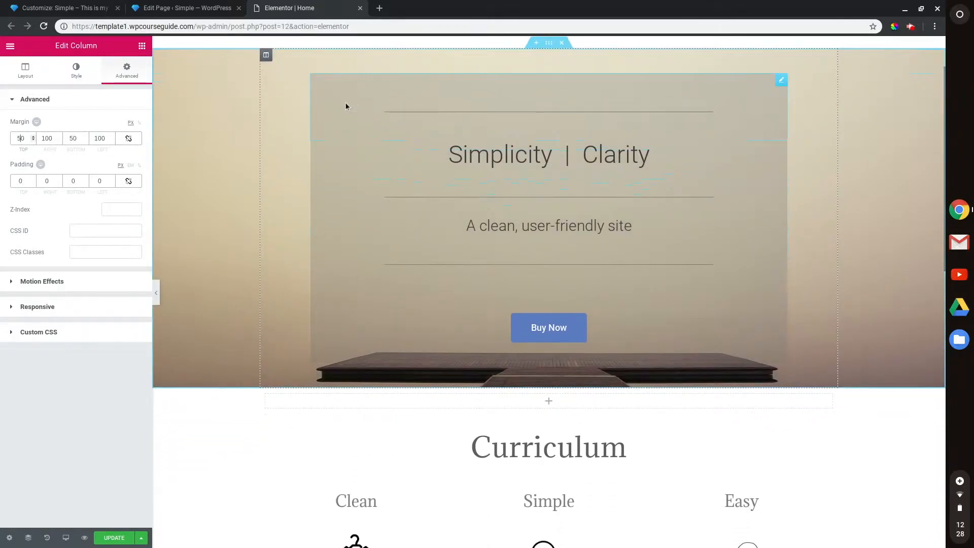
pyautogui.scroll(2, 515, 181)
pyautogui.scroll(-3, 516, 181)
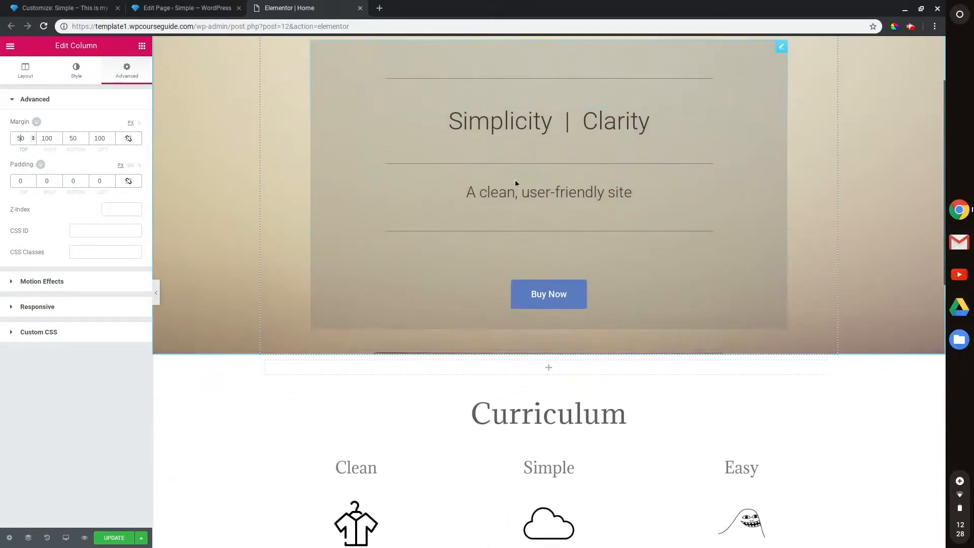
pyautogui.scroll(2, 516, 184)
pyautogui.scroll(-2, 516, 183)
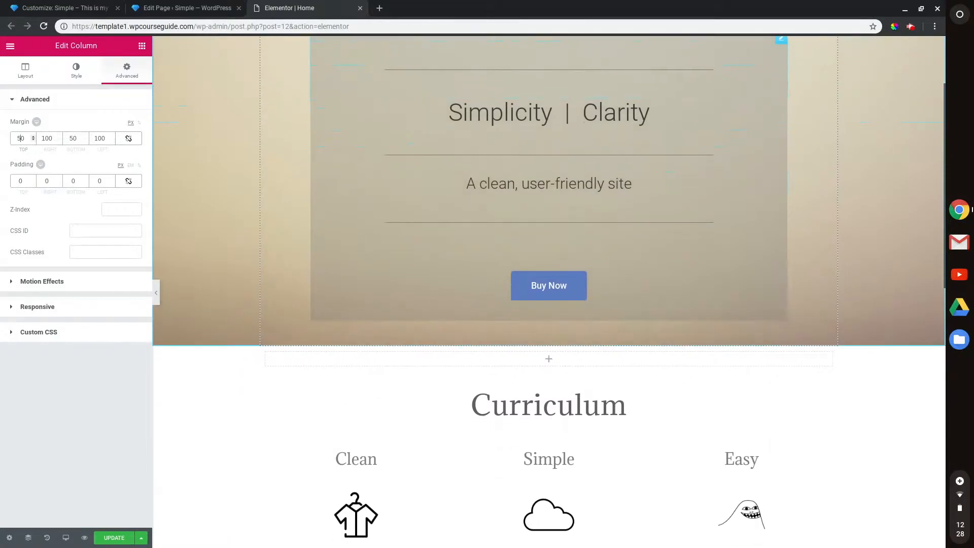
pyautogui.scroll(2, 515, 184)
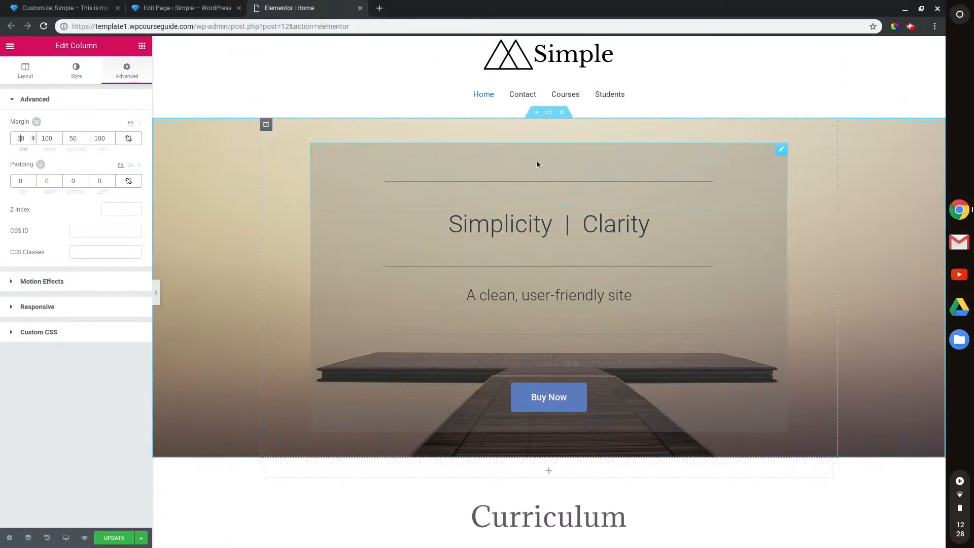
pyautogui.scroll(-1, 468, 175)
pyautogui.scroll(-2, 468, 175)
pyautogui.scroll(3, 468, 175)
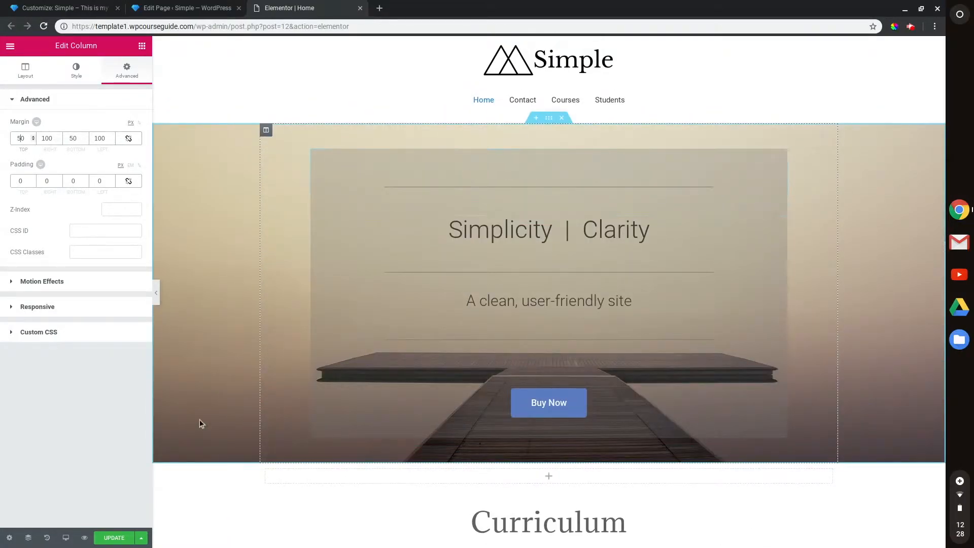
# Update the page to save the hero changes and recheck the scrolling effect
pyautogui.click(115, 538)
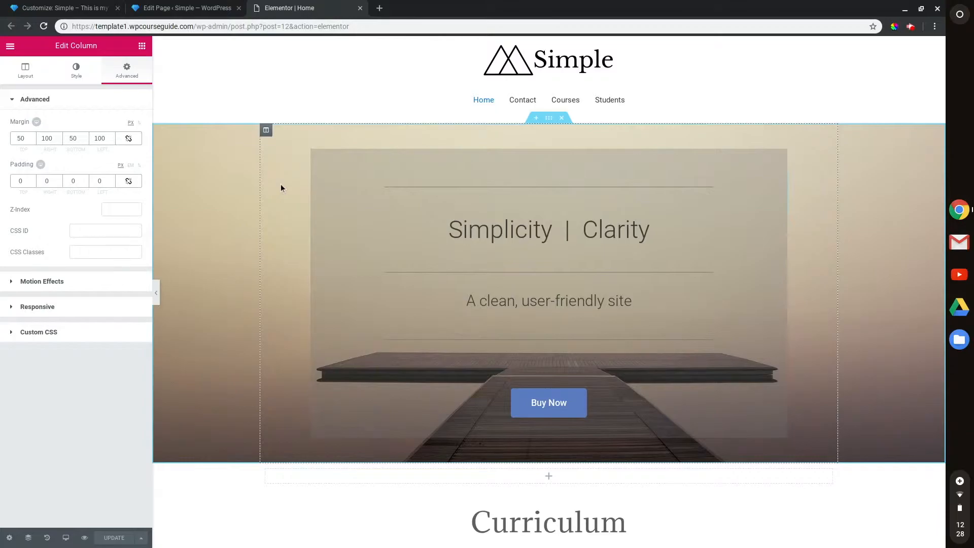
pyautogui.scroll(-2, 196, 111)
pyautogui.scroll(2, 196, 111)
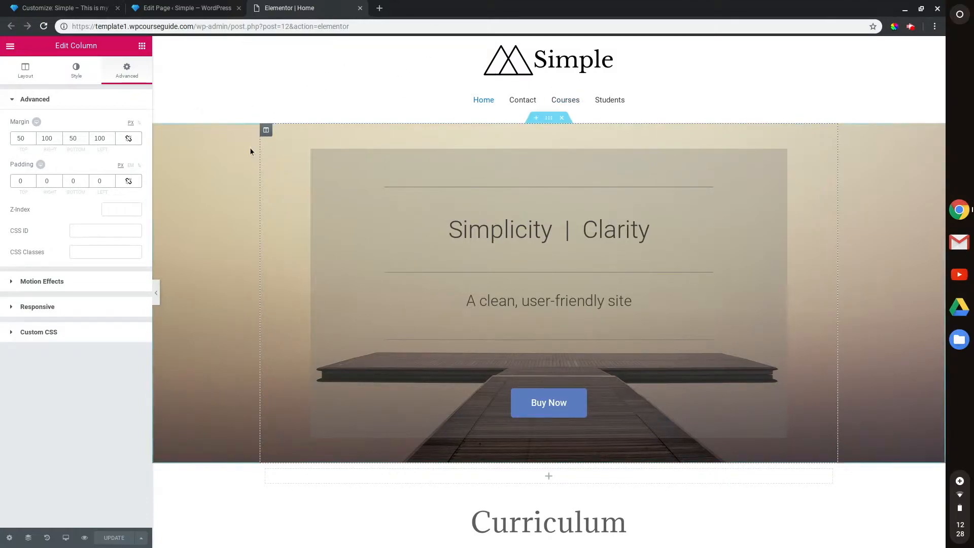
pyautogui.scroll(-2, 250, 149)
pyautogui.scroll(2, 250, 149)
pyautogui.scroll(-1, 250, 151)
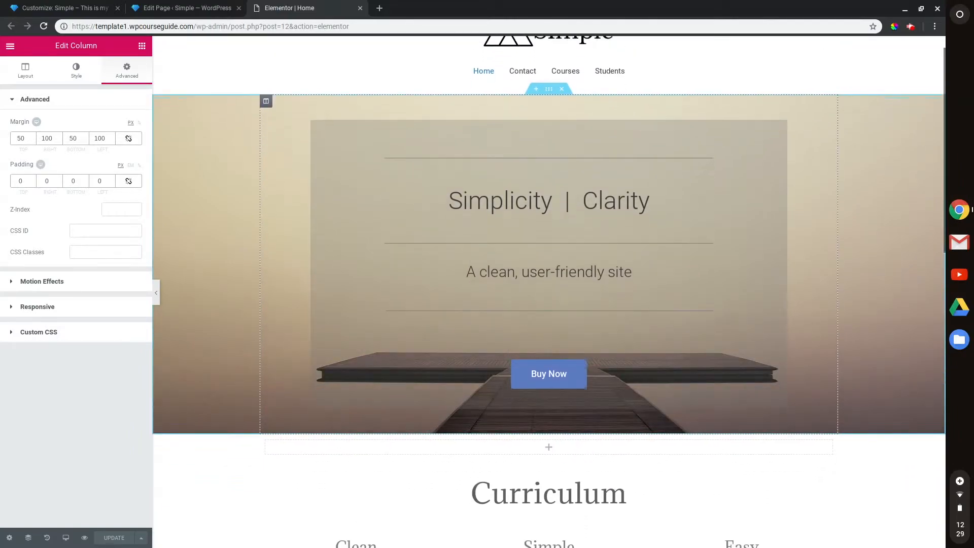
# Review the hero column's background style and the section's layout and background image settings, and examine the finished hero while scrolling
pyautogui.click(82, 72)
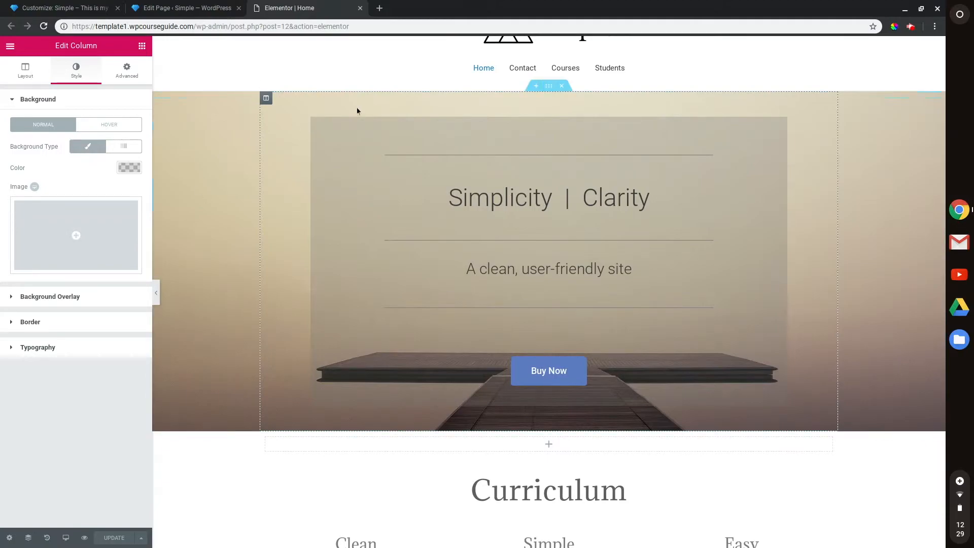
pyautogui.click(550, 86)
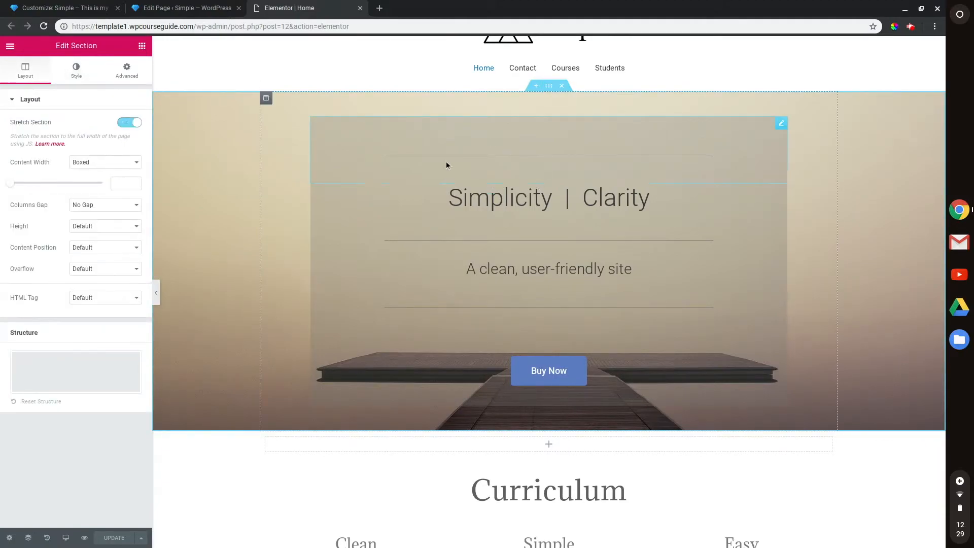
pyautogui.click(76, 71)
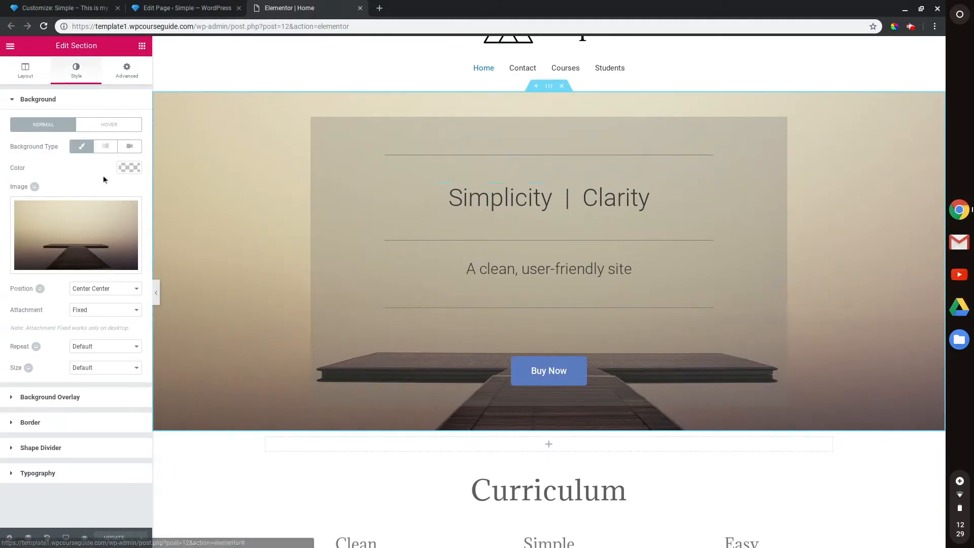
pyautogui.scroll(-1, 459, 171)
pyautogui.scroll(1, 459, 174)
pyautogui.scroll(1, 459, 174)
pyautogui.scroll(-1, 458, 170)
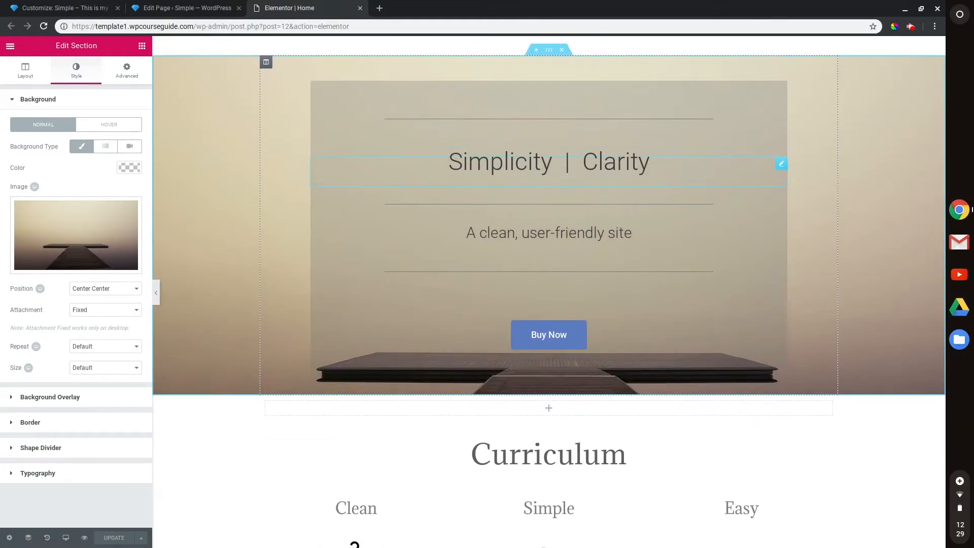
pyautogui.scroll(-3, 312, 193)
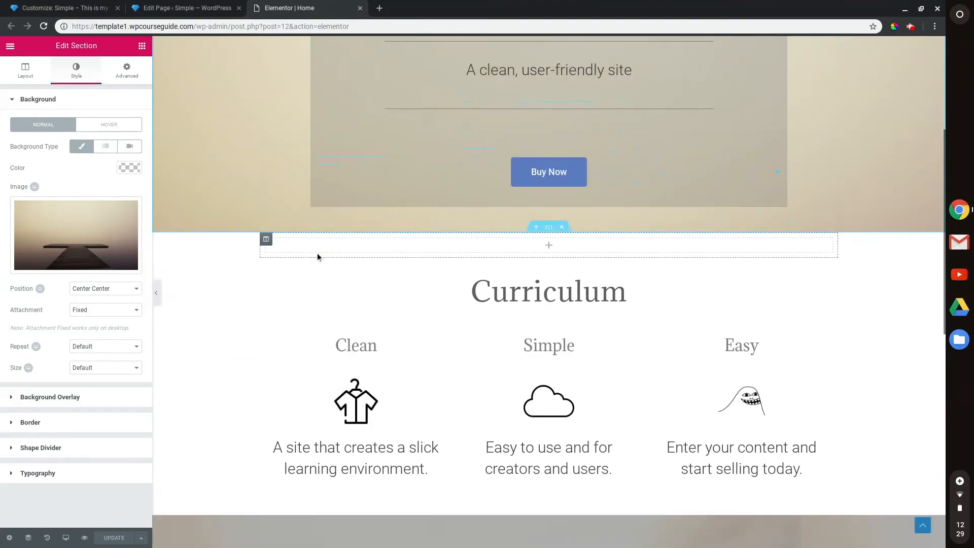
pyautogui.scroll(4, 317, 253)
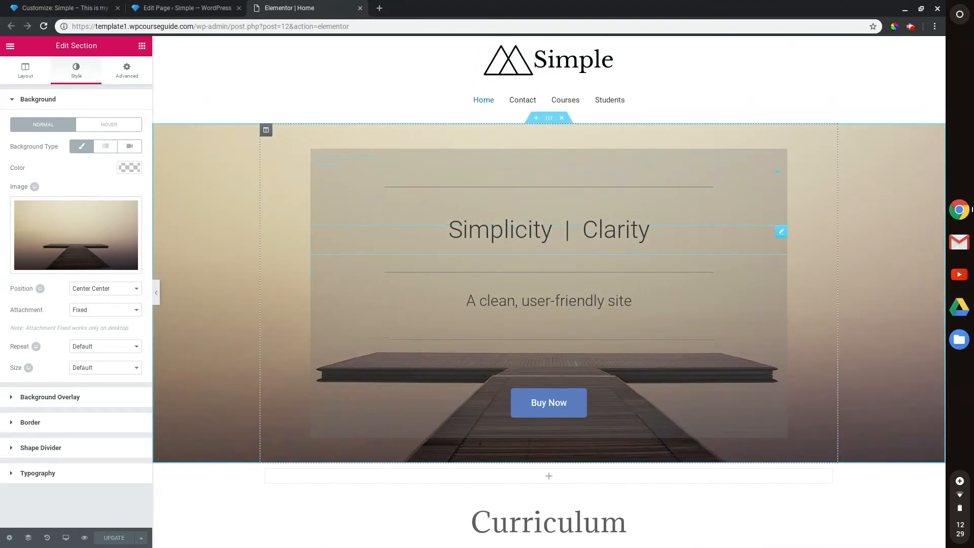